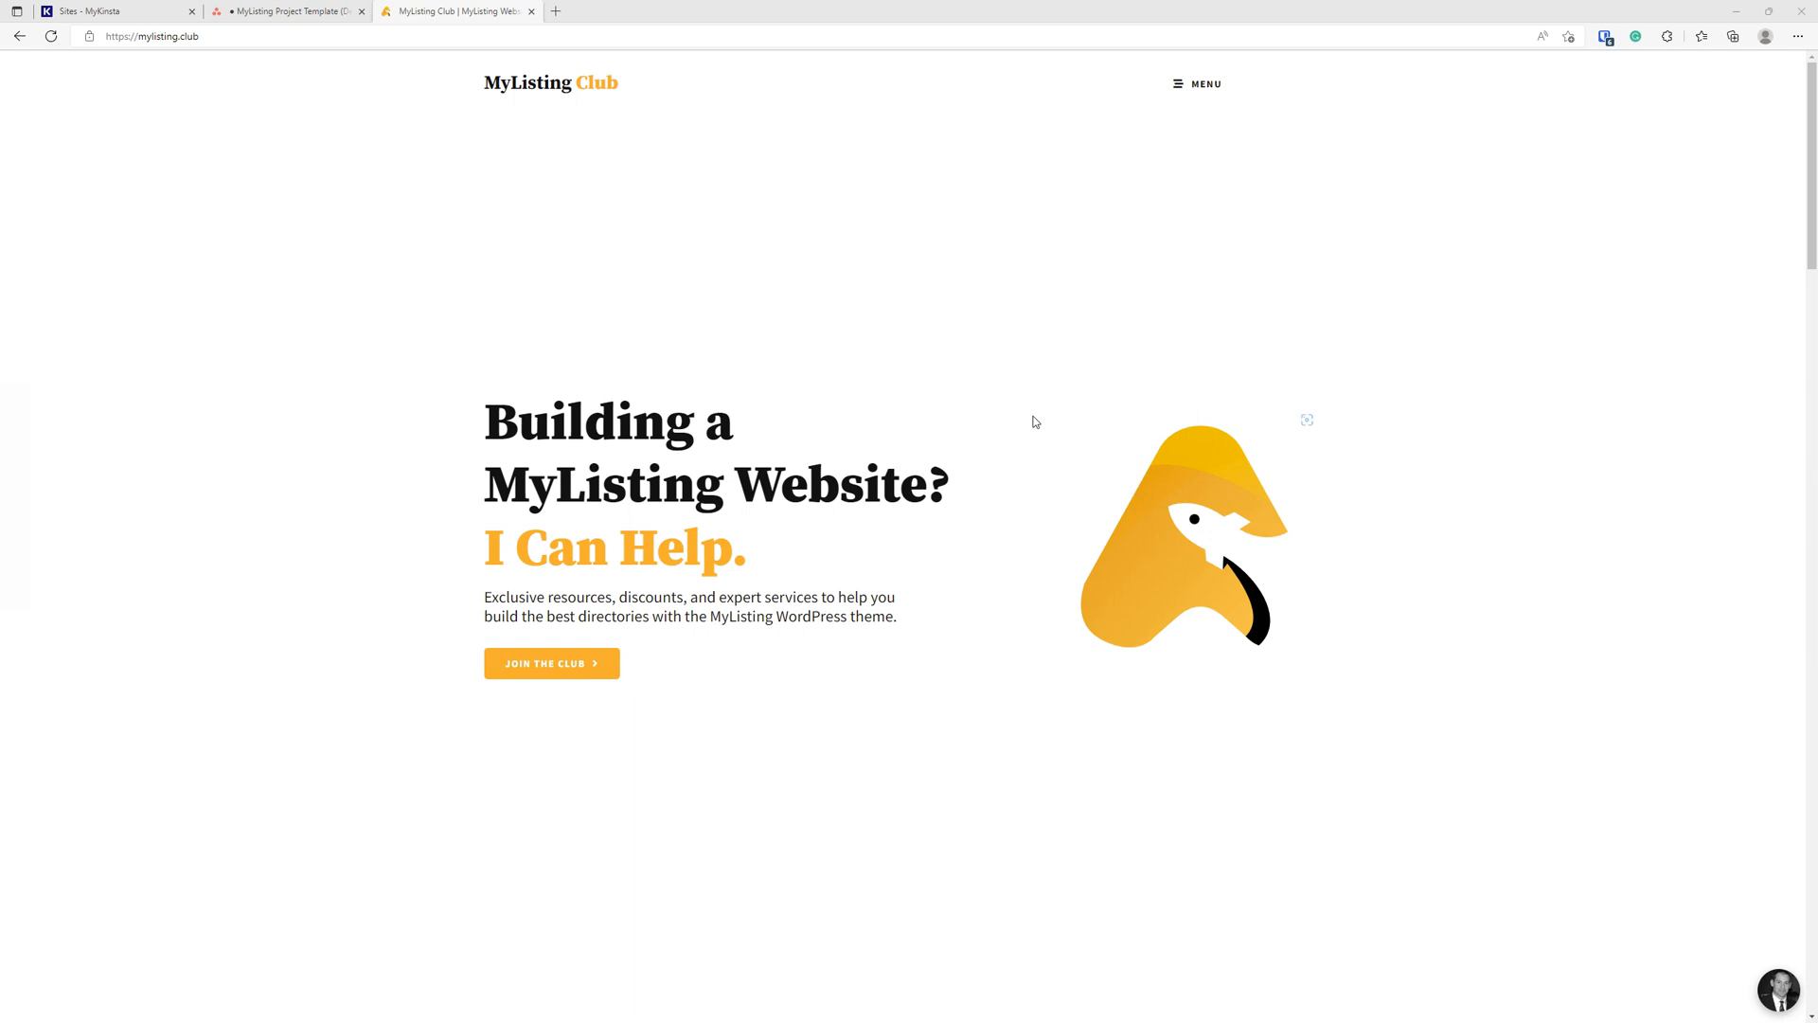
scroll(1034, 420, "down", 3)
scroll(1035, 421, "down", 4)
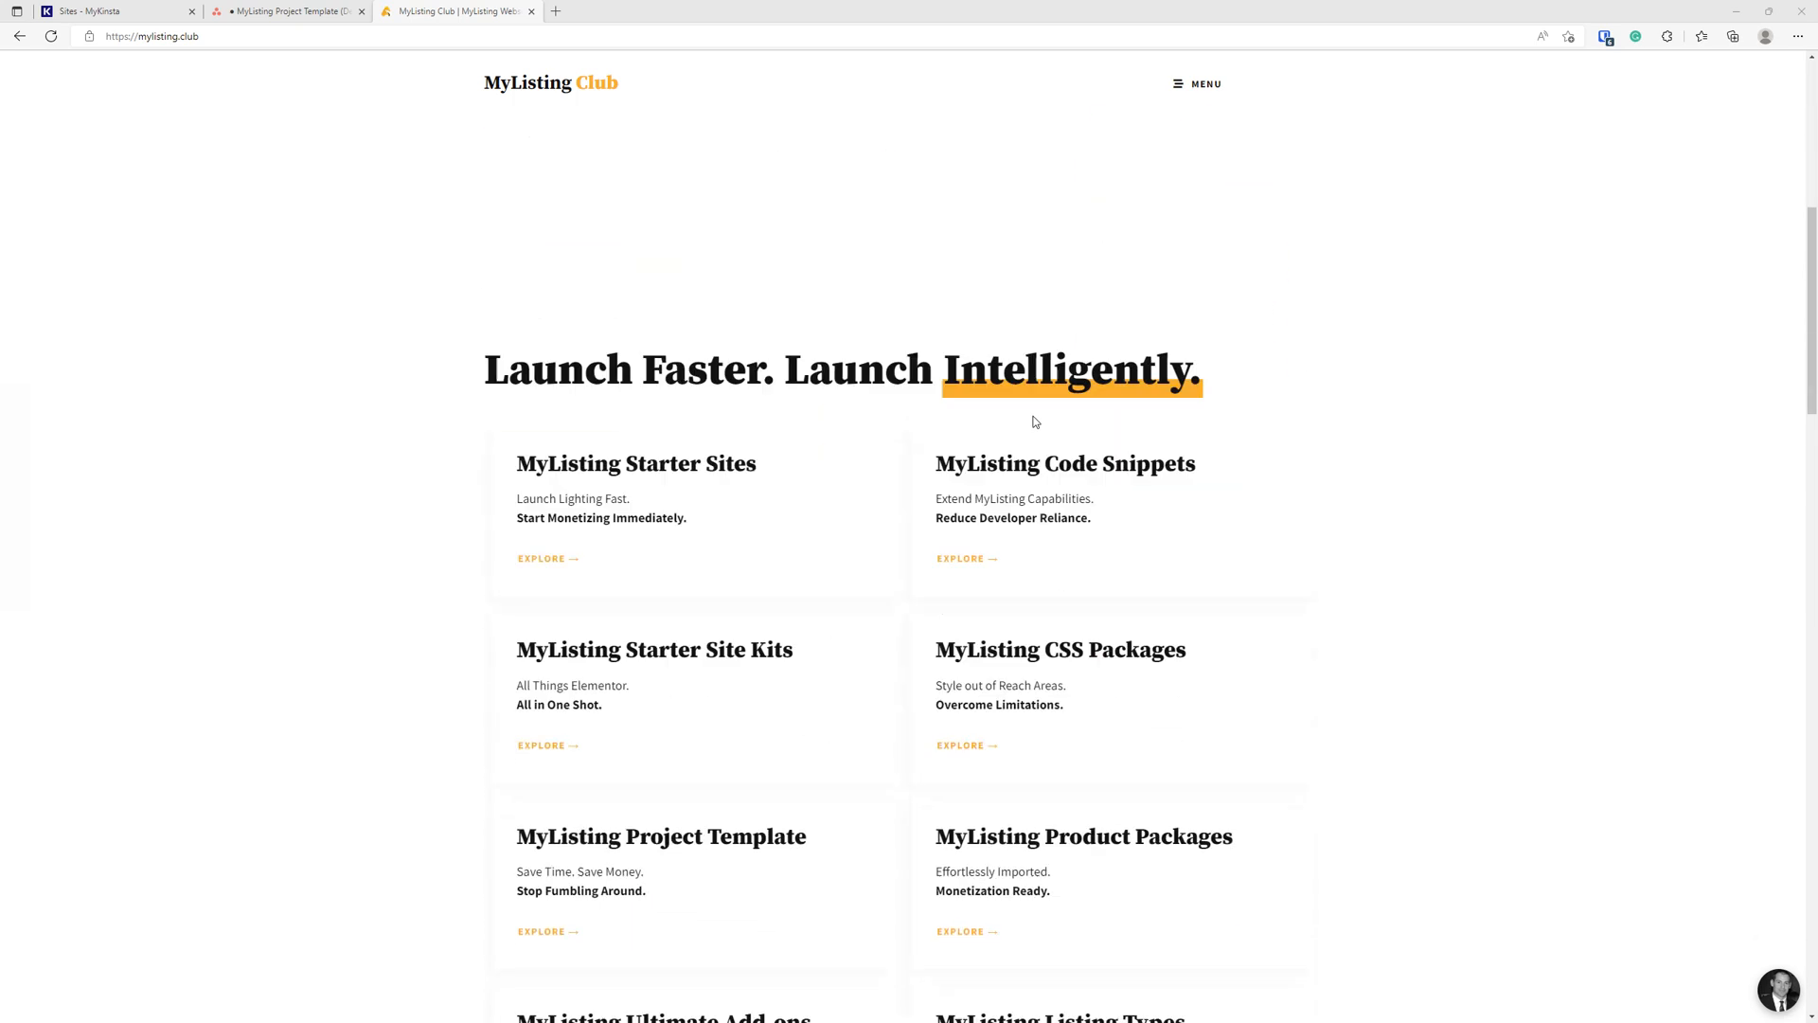
scroll(1034, 421, "down", 4)
scroll(1034, 420, "down", 4)
scroll(710, 412, "down", 2)
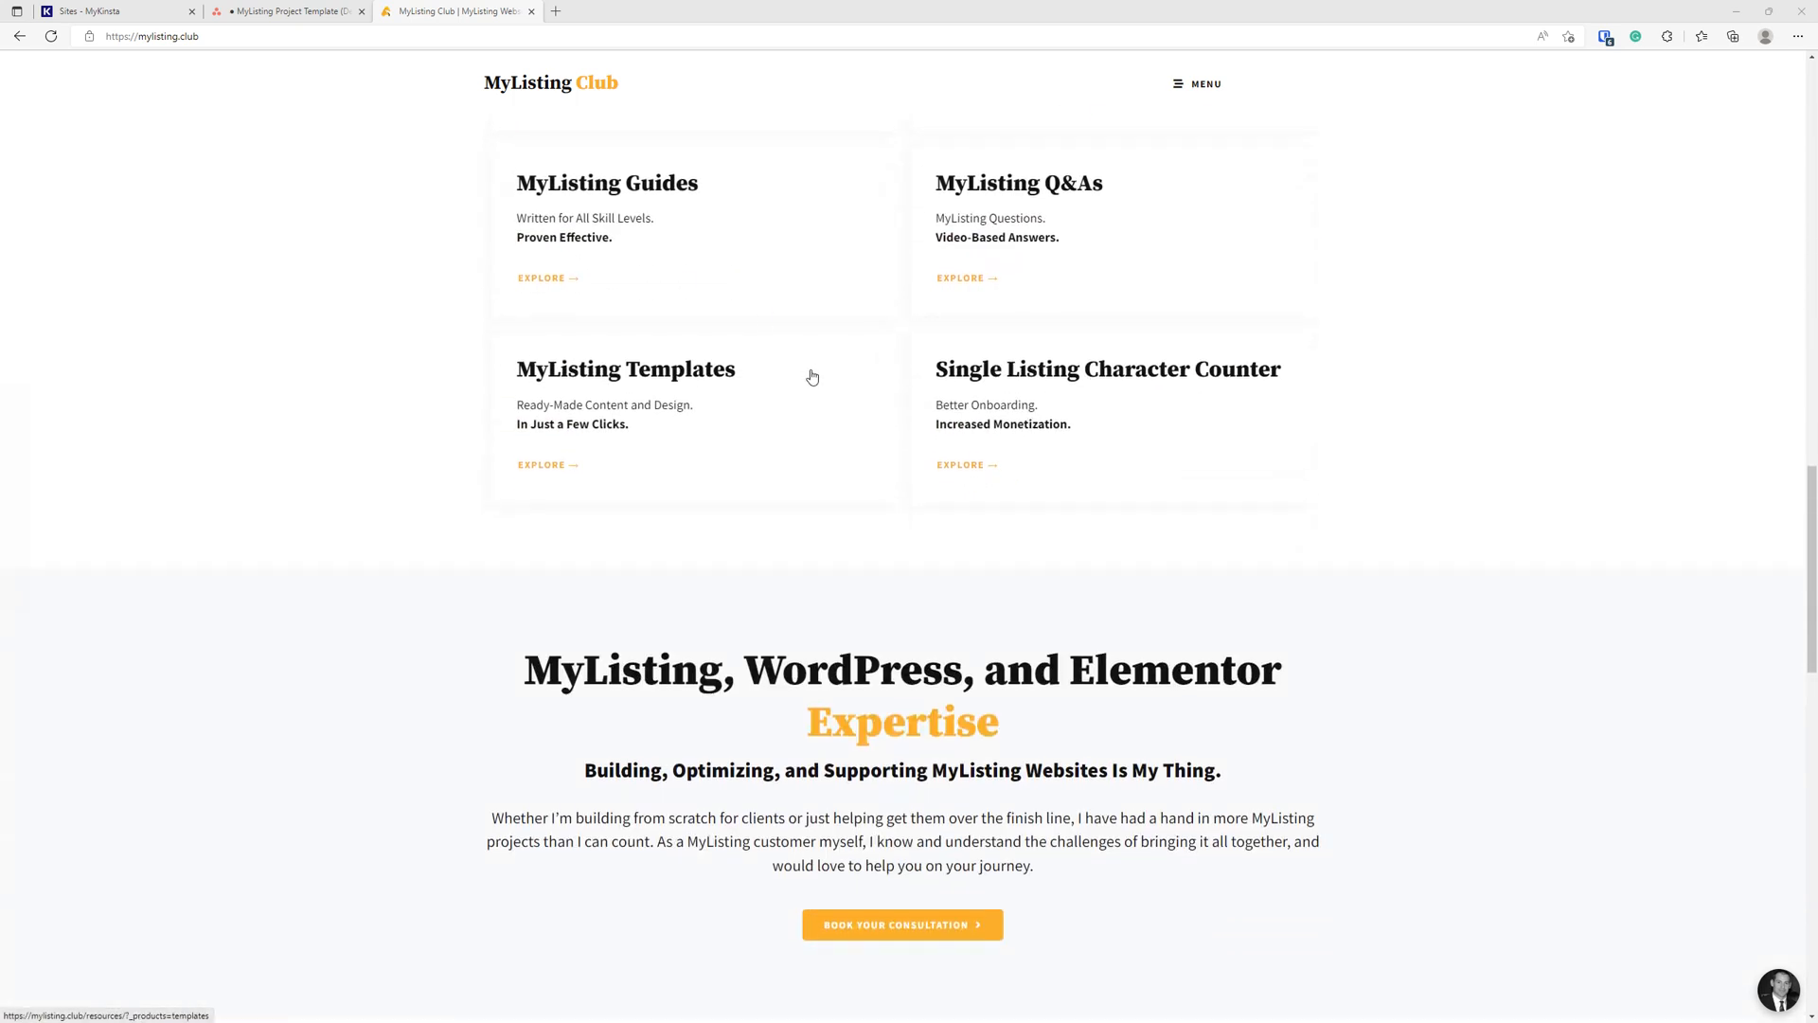
scroll(810, 378, "down", 5)
scroll(327, 384, "down", 3)
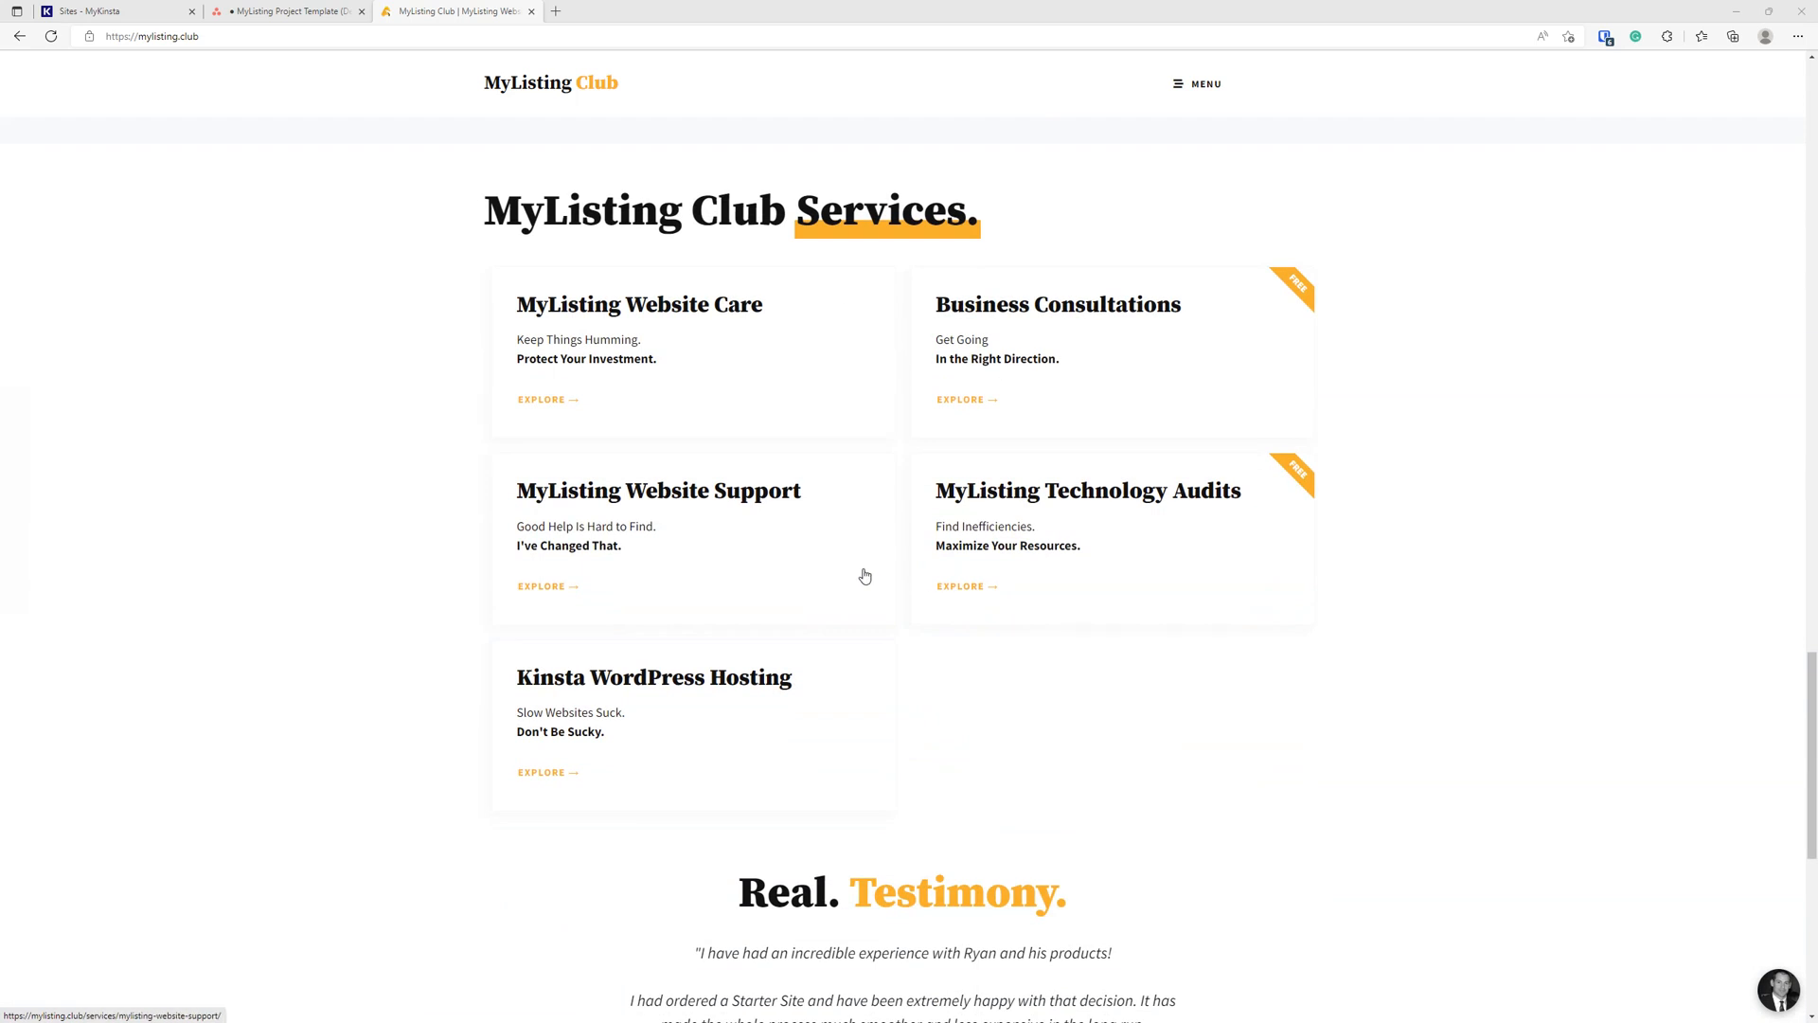
scroll(866, 576, "up", 4)
scroll(864, 576, "up", 5)
scroll(865, 576, "up", 3)
scroll(865, 575, "down", 3)
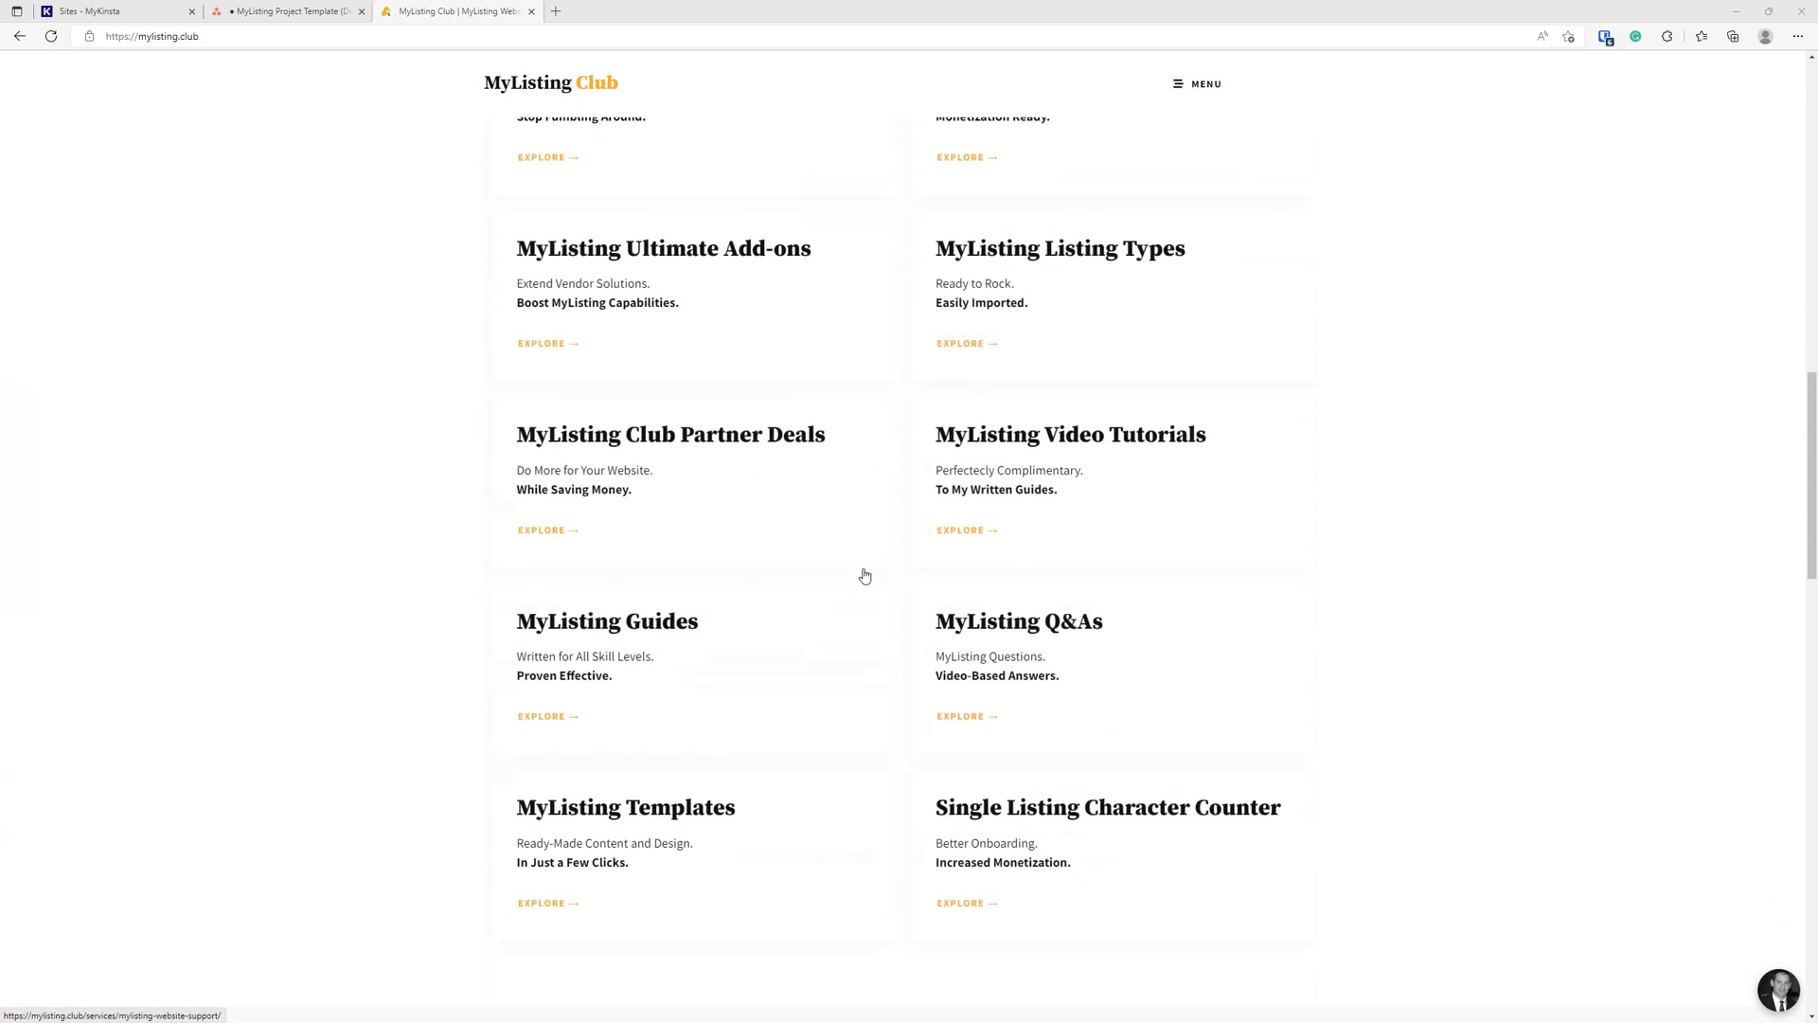
scroll(865, 575, "up", 3)
scroll(866, 576, "up", 3)
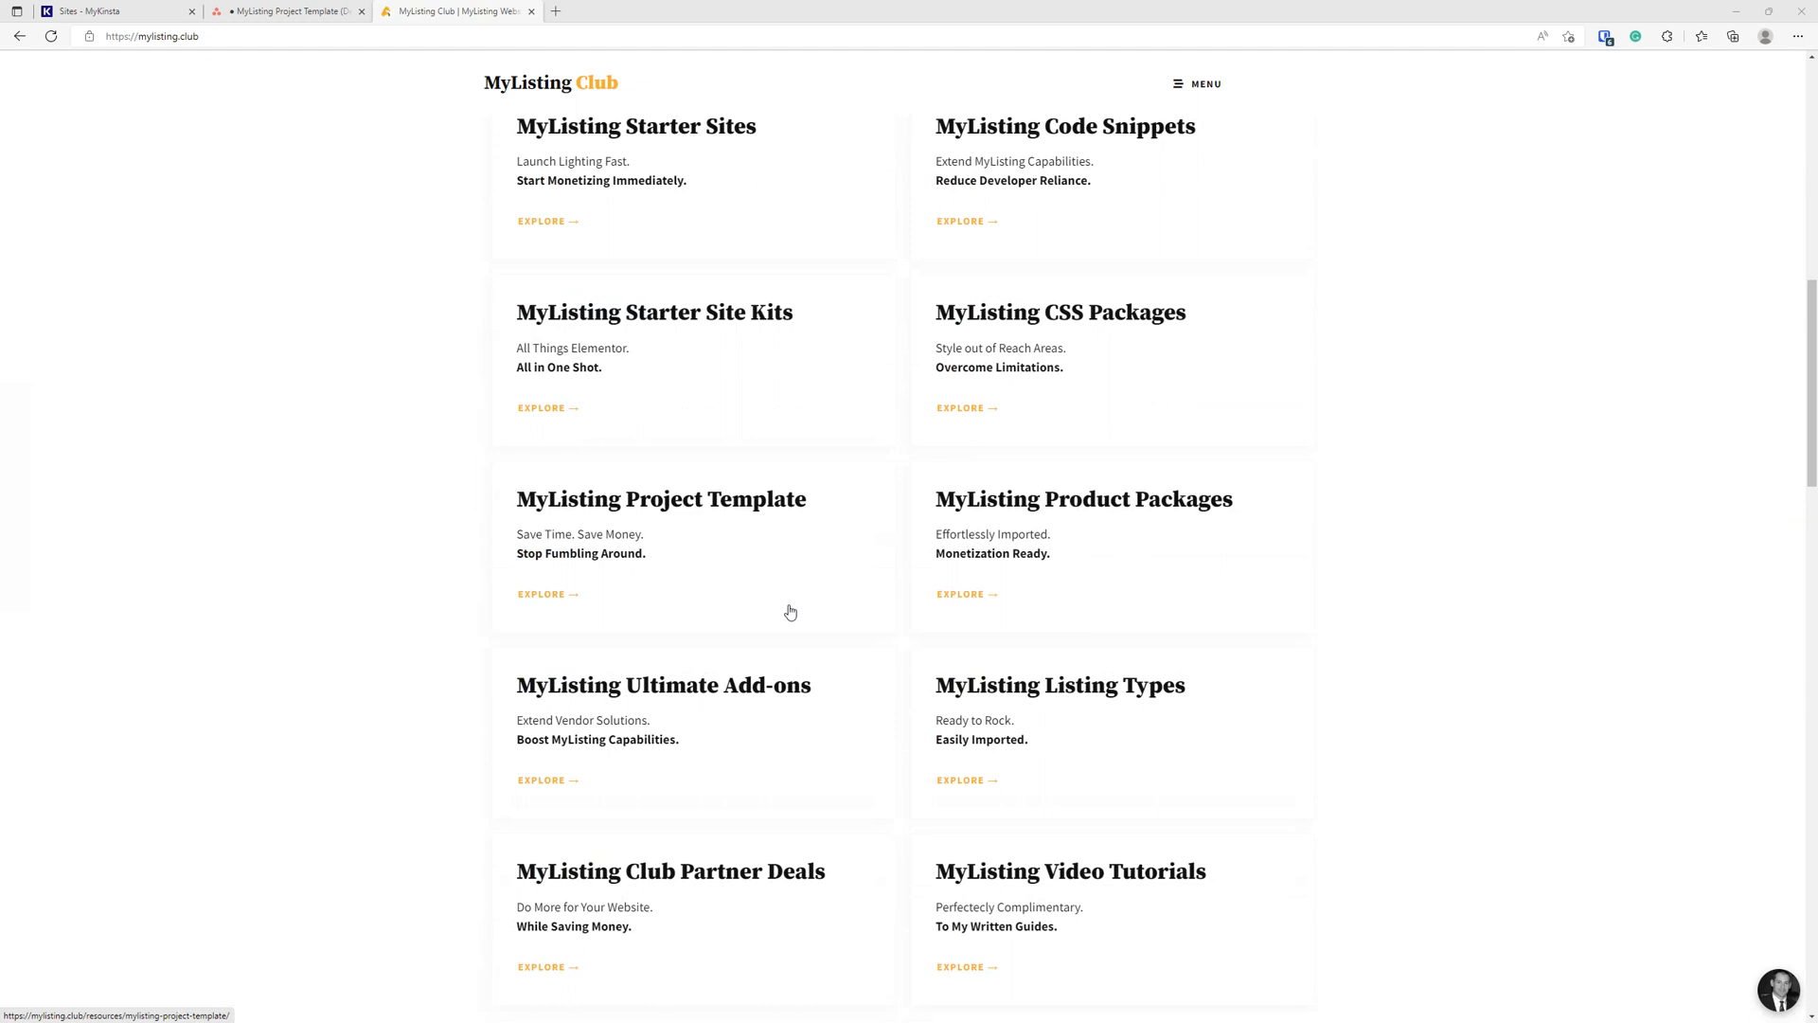
- Open the MyListing Project Template from its homepage resource card
left_click(646, 508)
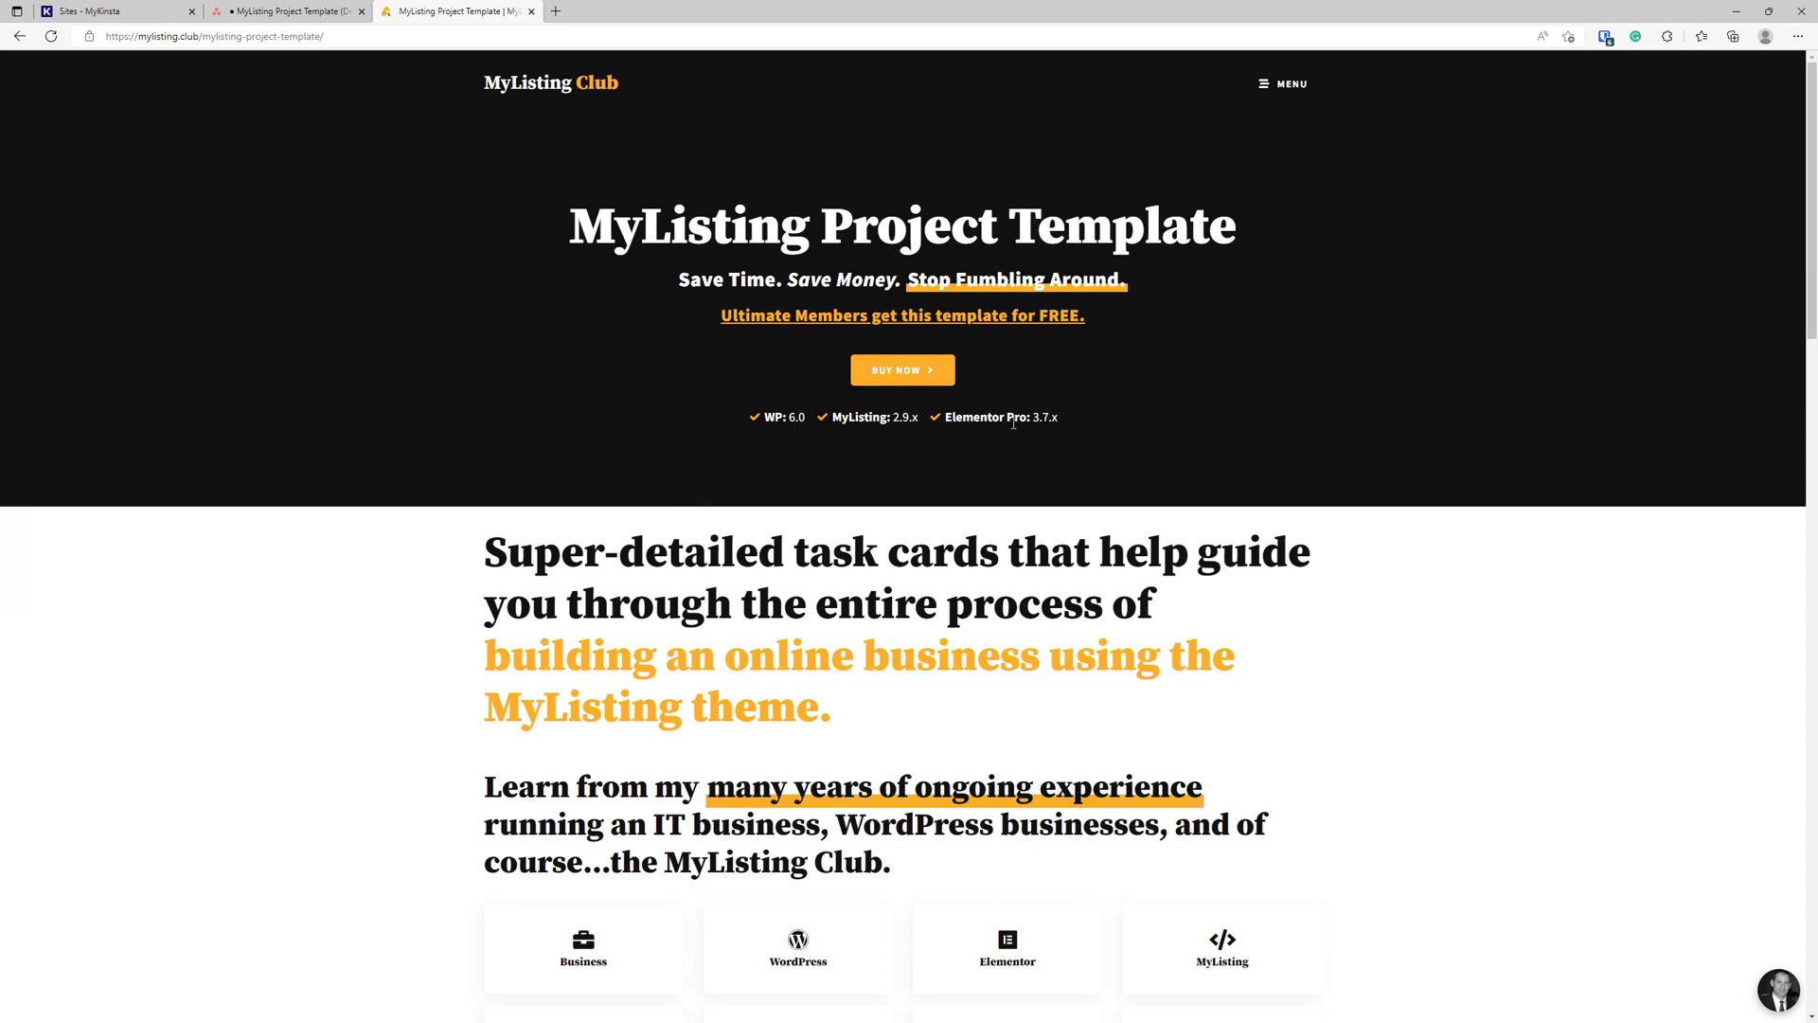
scroll(649, 508, "down", 3)
scroll(655, 525, "down", 3)
scroll(668, 553, "down", 3)
scroll(669, 553, "up", 5)
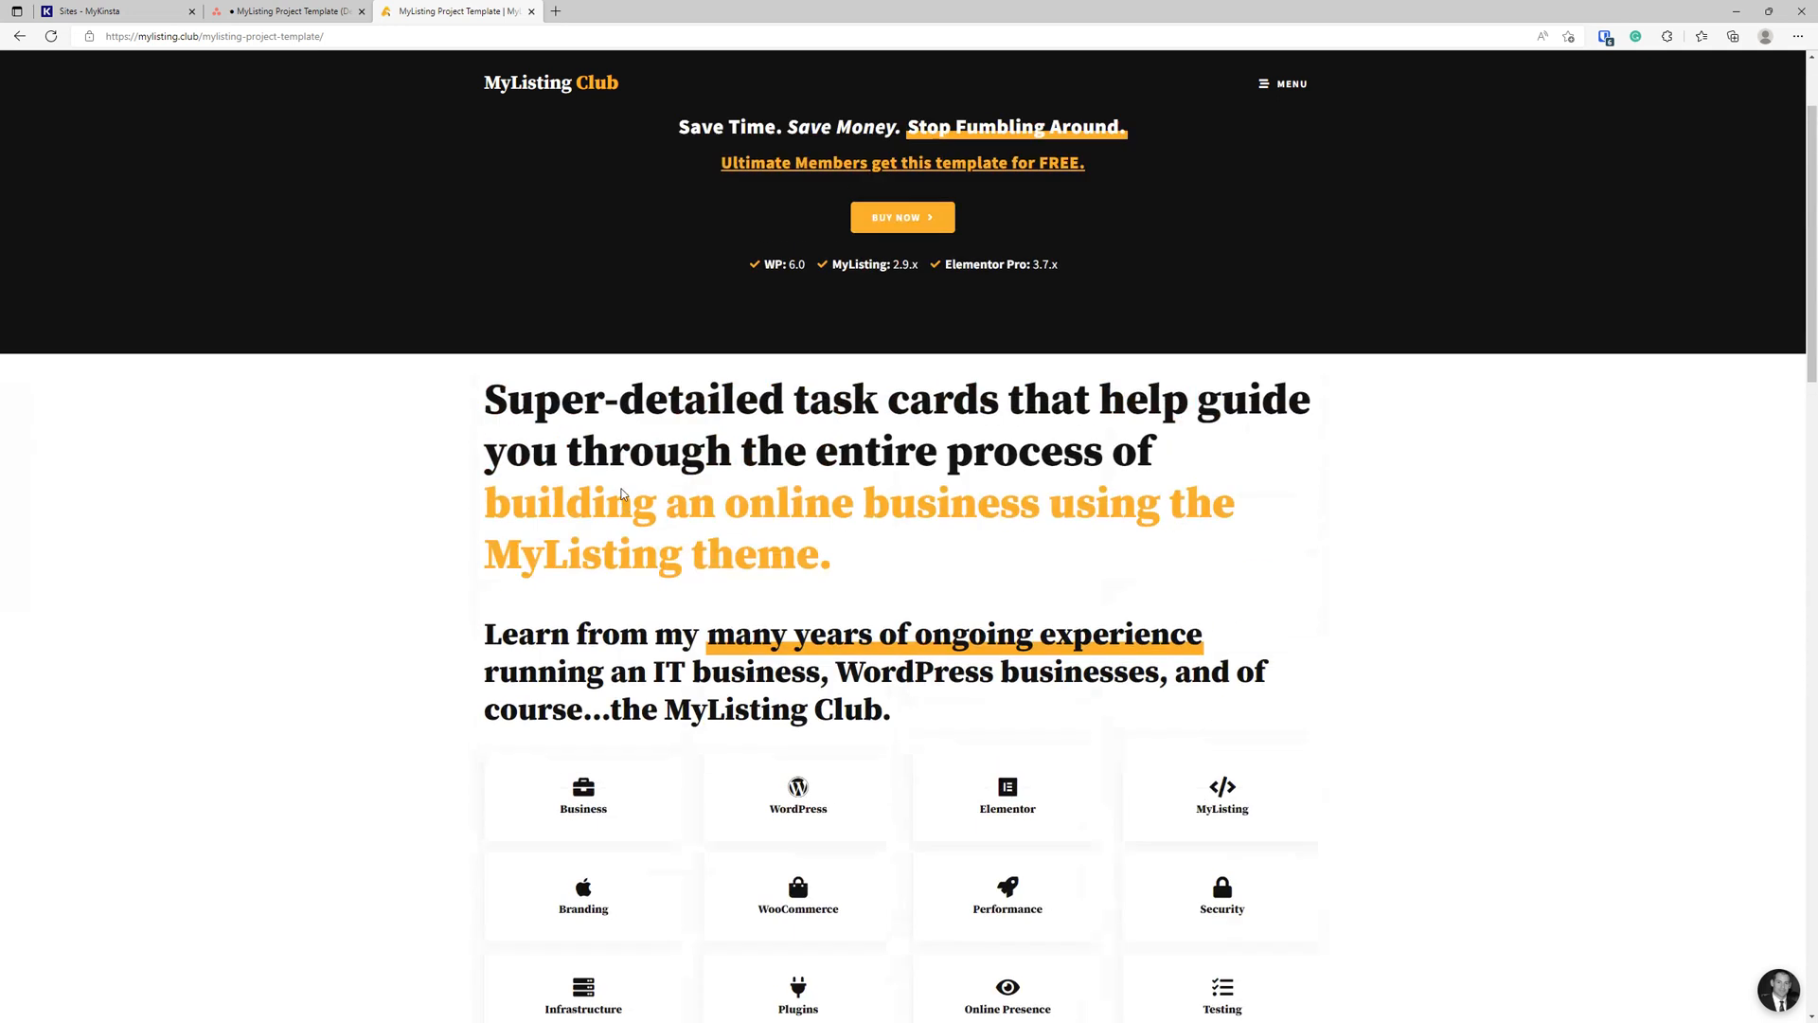
scroll(669, 552, "down", 8)
scroll(544, 510, "up", 5)
scroll(542, 509, "up", 5)
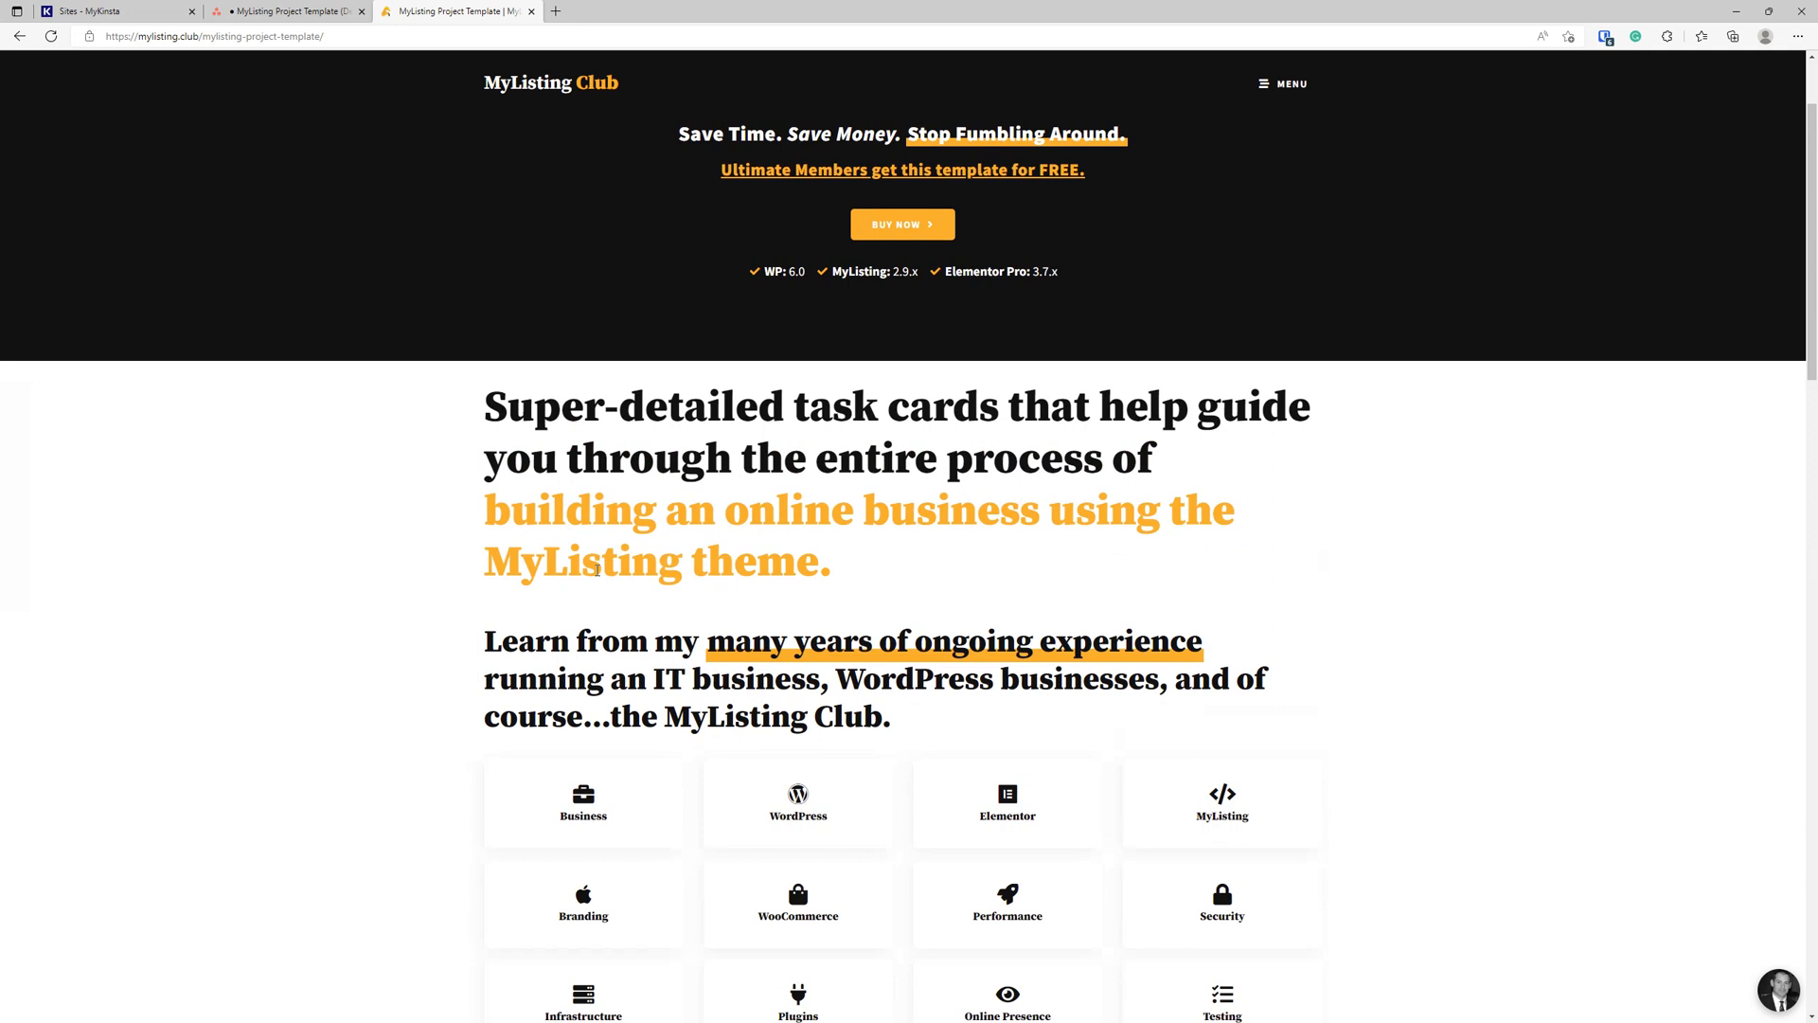
scroll(542, 509, "up", 3)
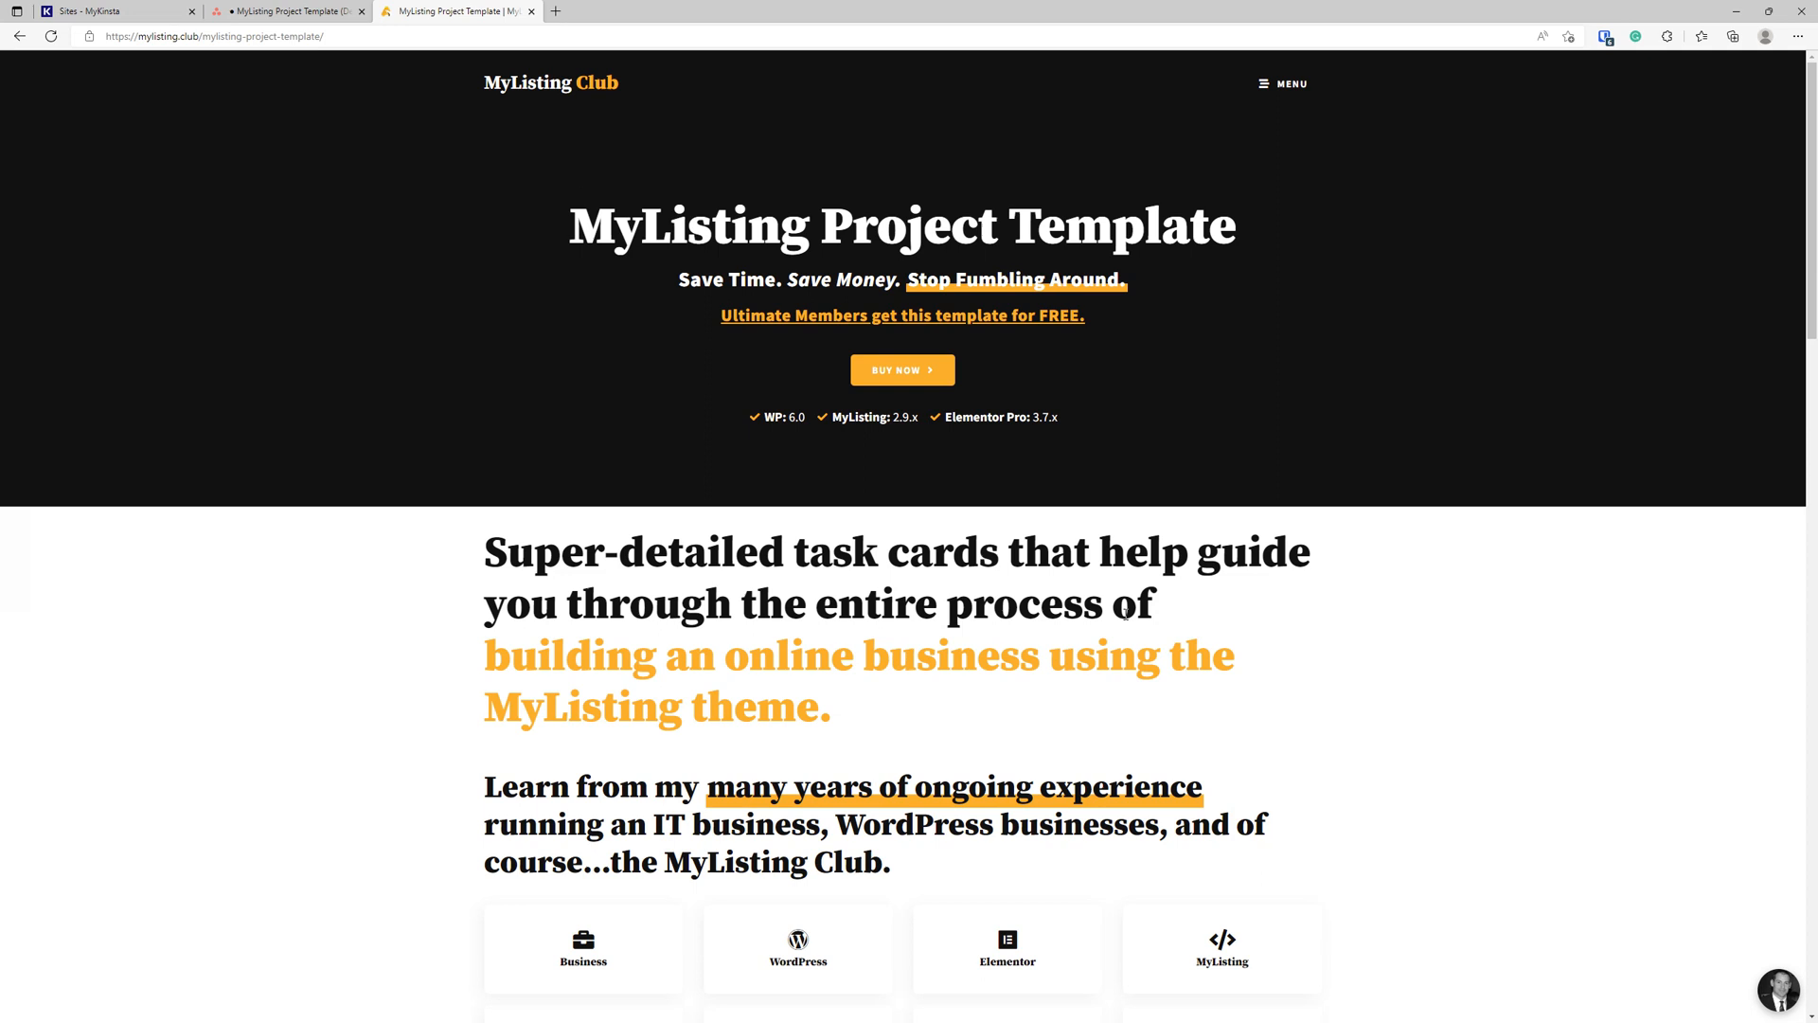
- Close the Project Template page so the MyListing Project Template (Demo) Asana board shows
middle_click(462, 12)
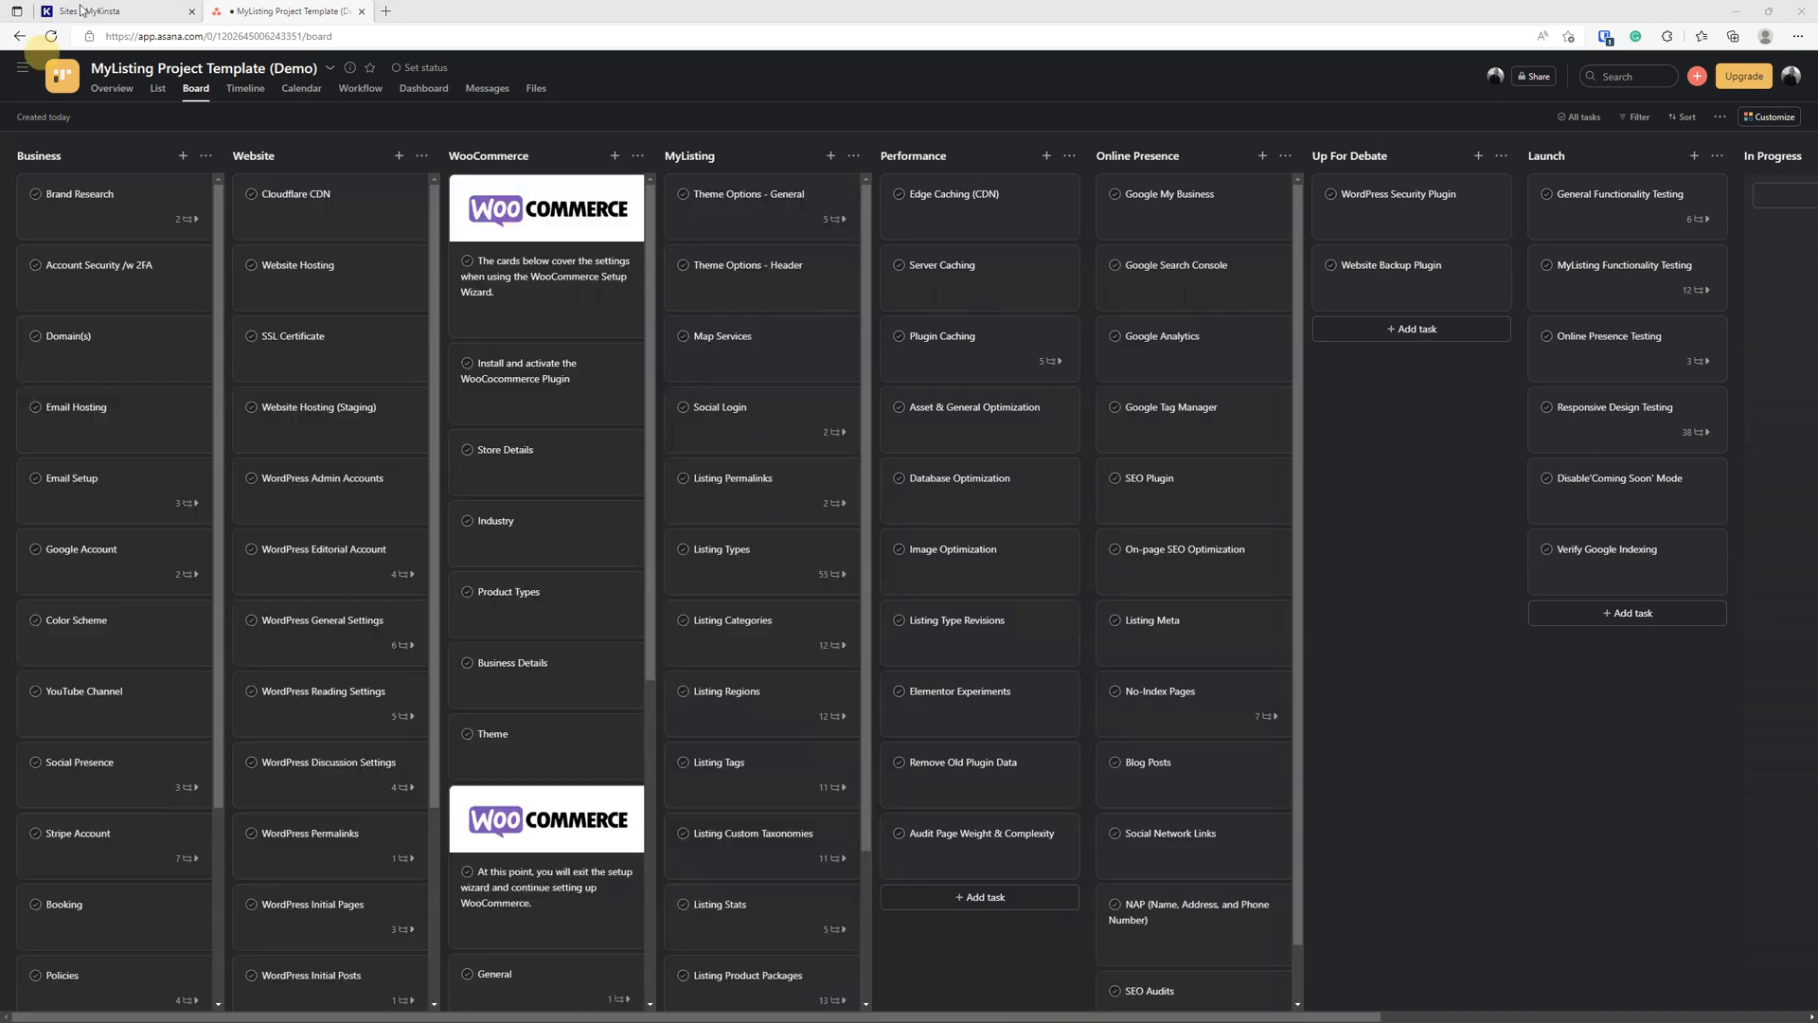
- Reopen mylisting.club and go to the Kinsta WordPress Hosting services page
key("ctrl+t")
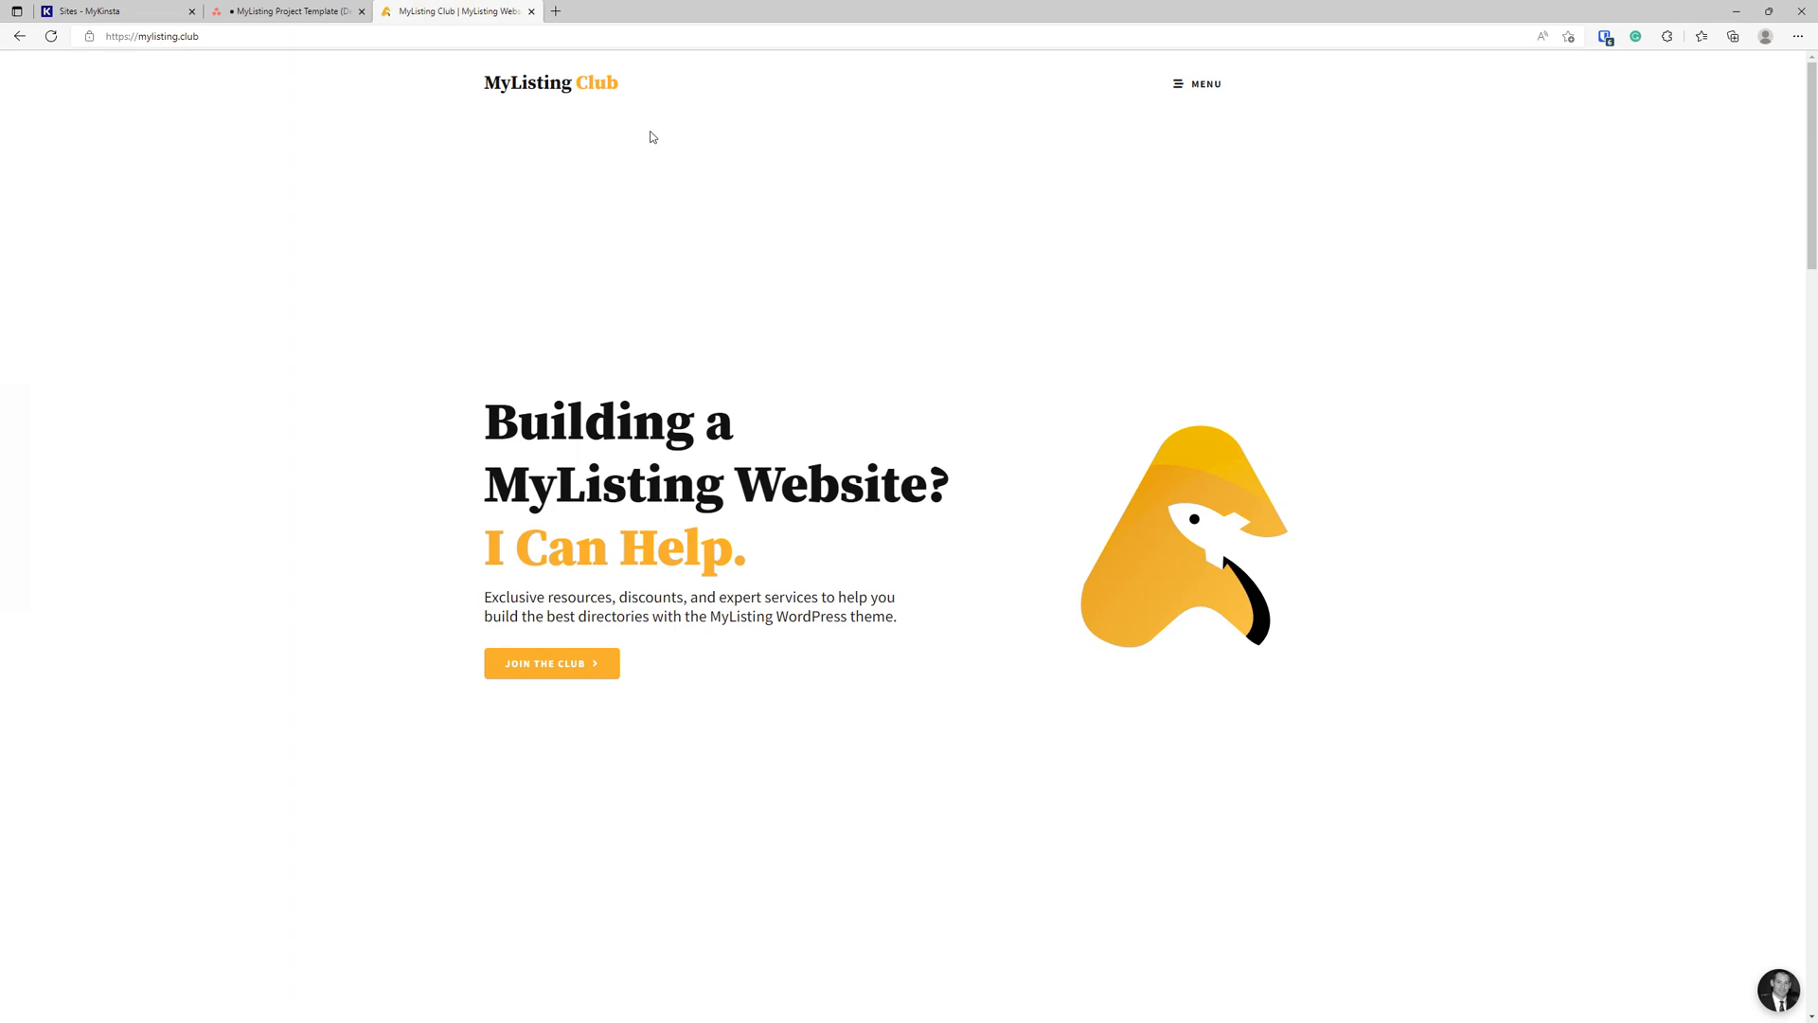
scroll(1027, 328, "down", 5)
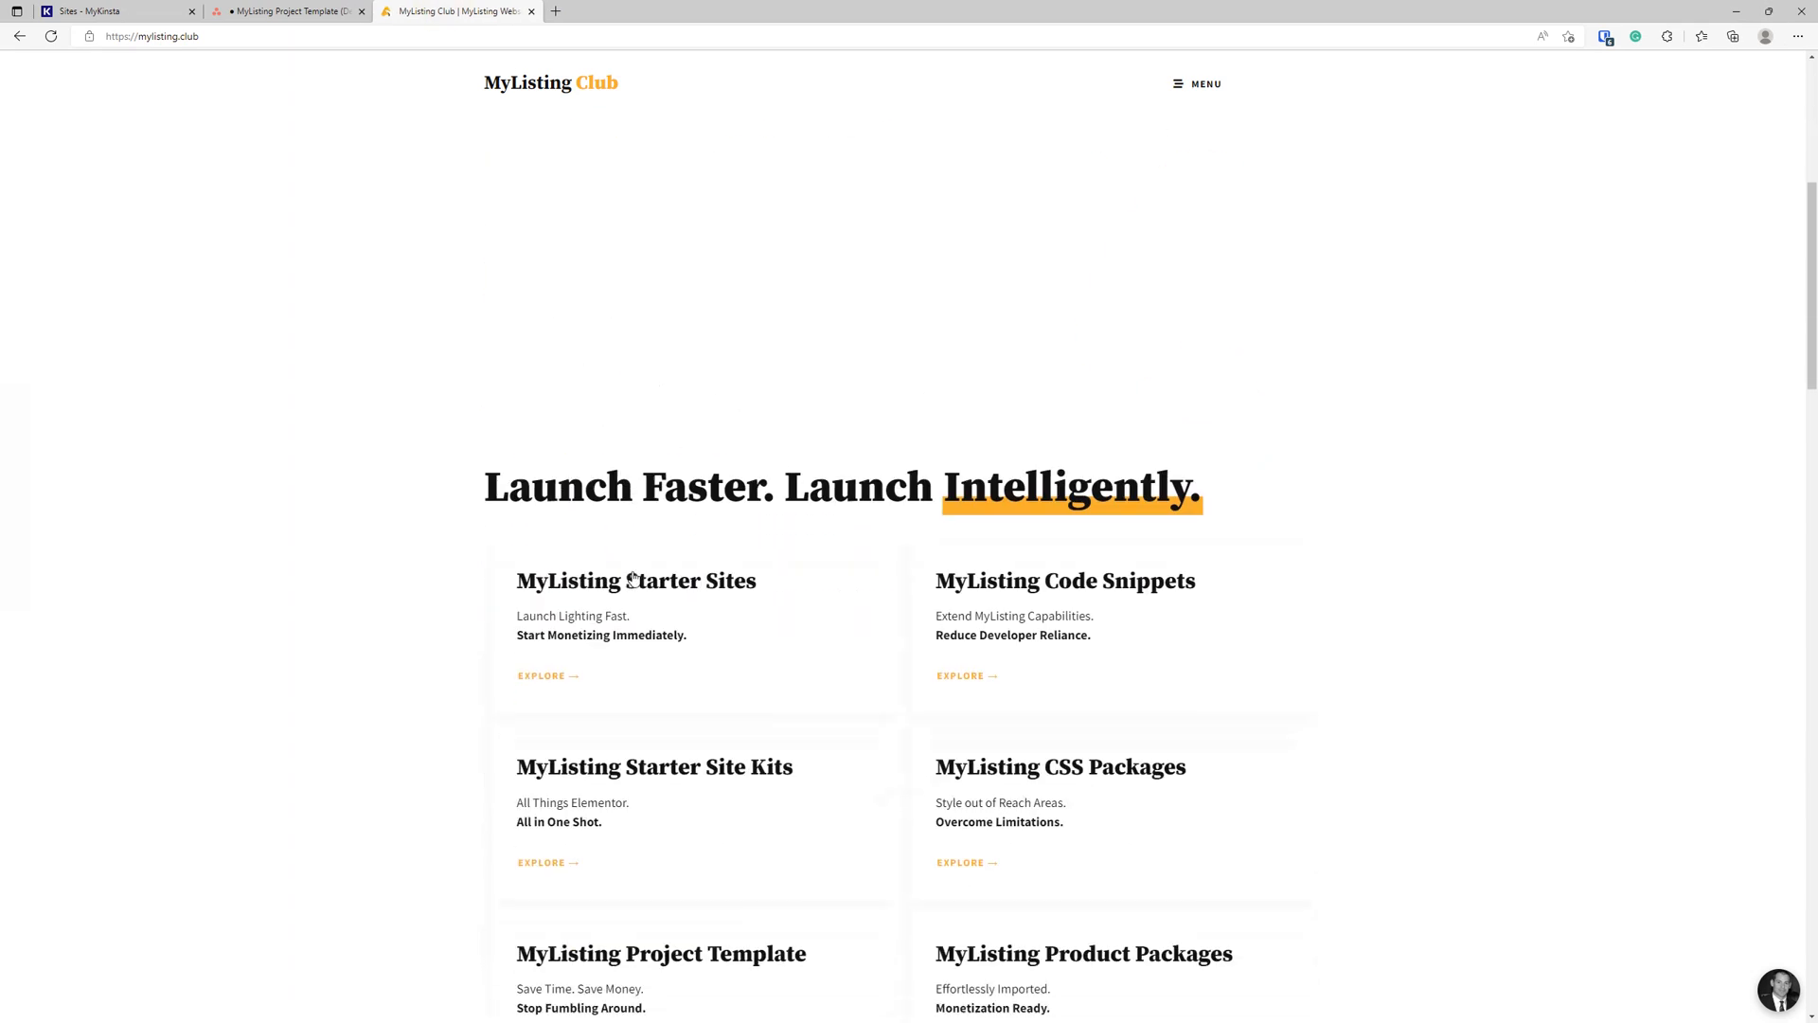
scroll(639, 569, "down", 5)
scroll(641, 569, "down", 5)
scroll(635, 574, "down", 4)
scroll(635, 574, "down", 3)
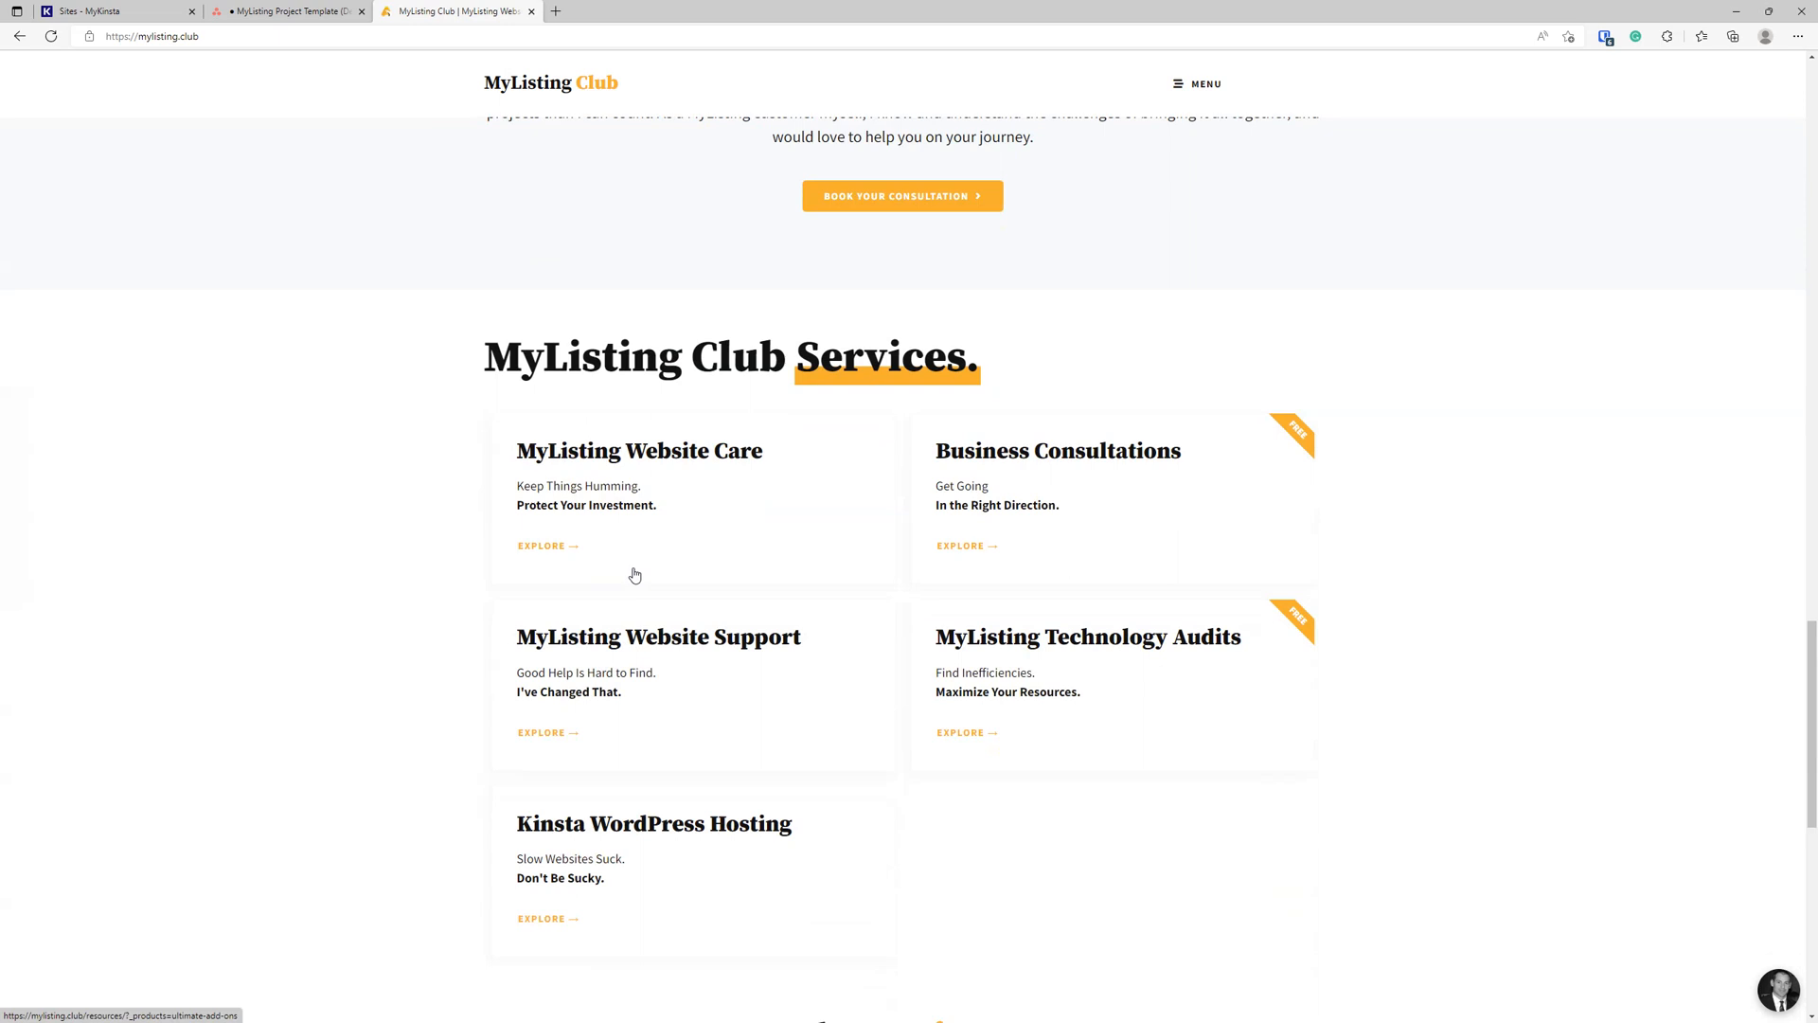
scroll(635, 575, "down", 2)
left_click(707, 686)
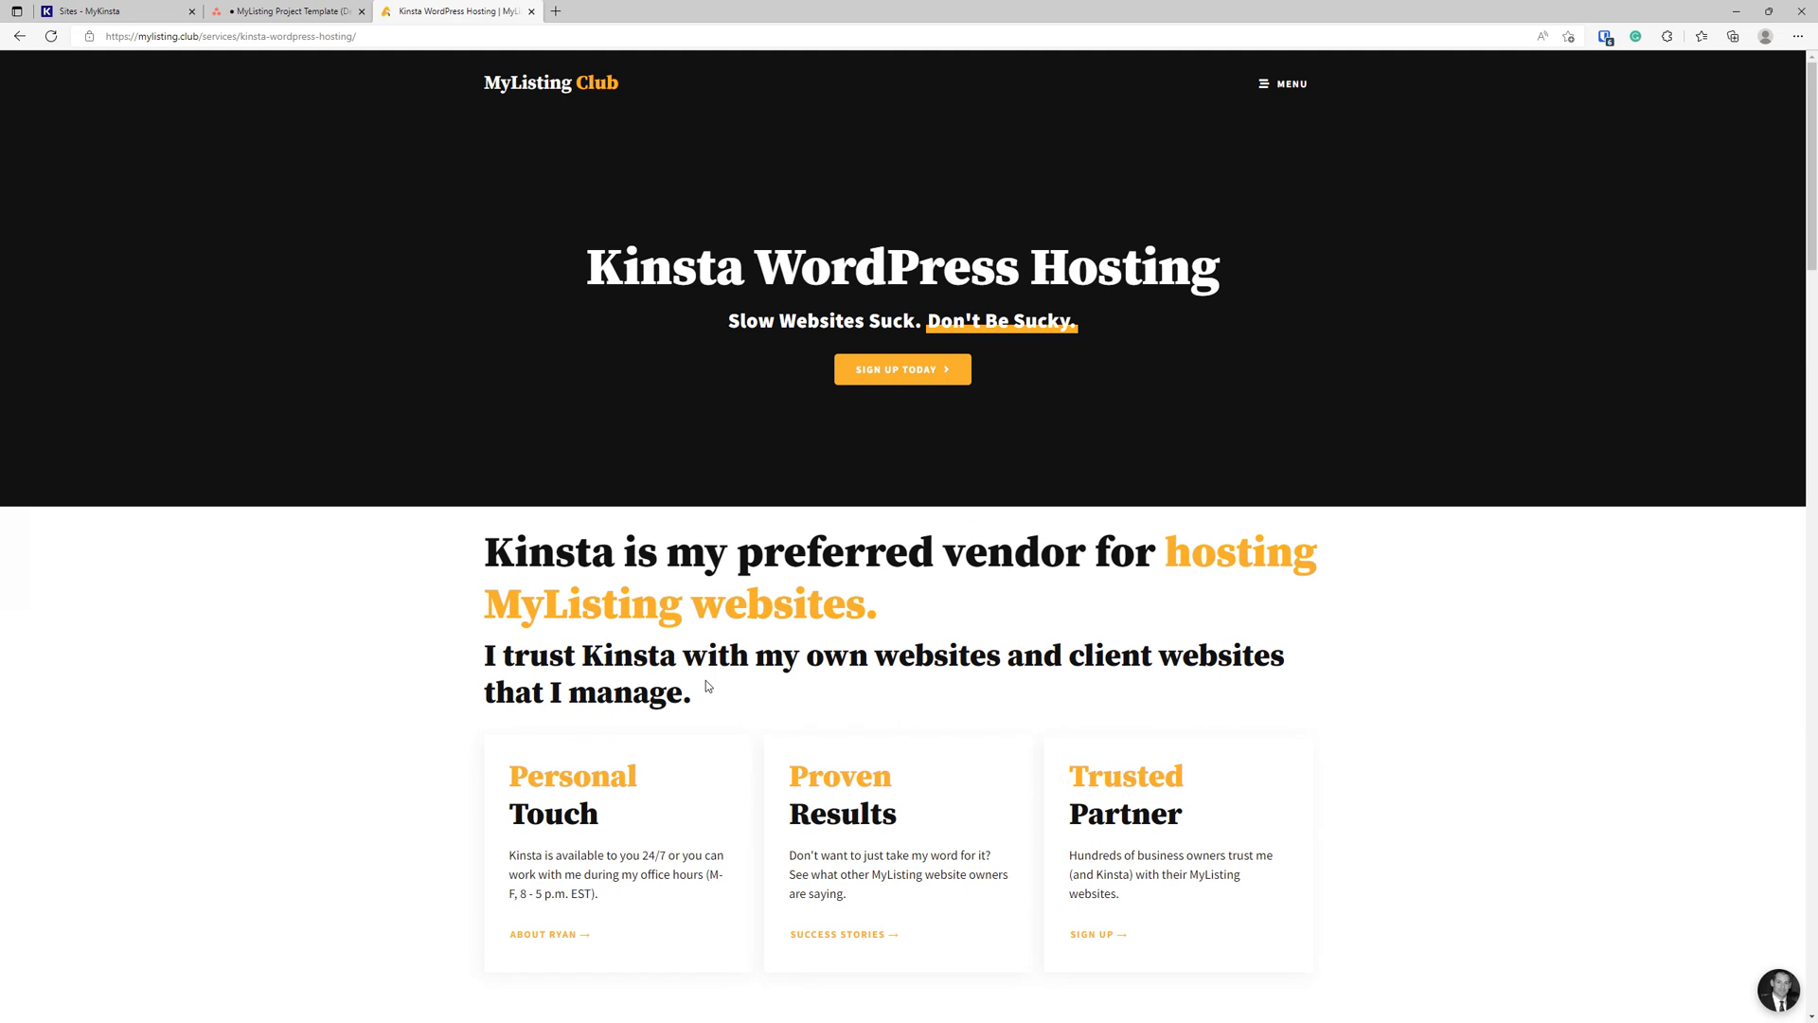
scroll(706, 679, "down", 5)
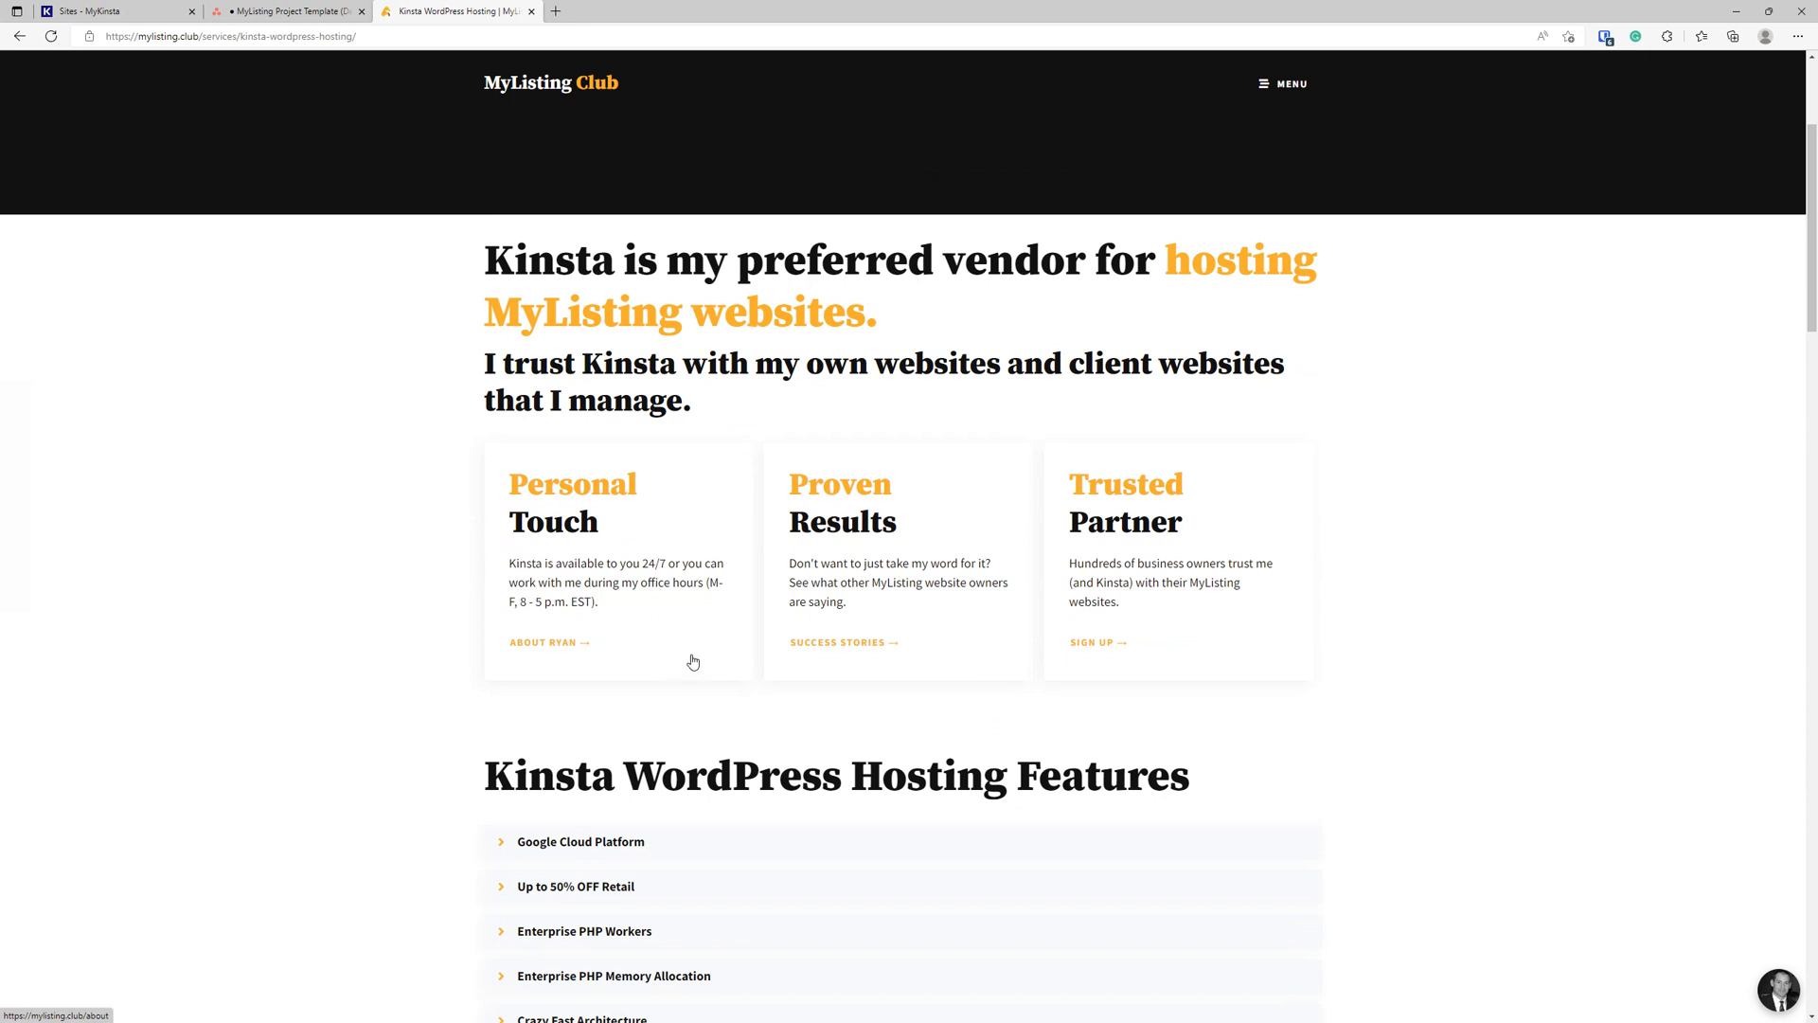
scroll(677, 666, "down", 2)
scroll(647, 668, "down", 2)
scroll(648, 670, "down", 1)
scroll(649, 669, "up", 2)
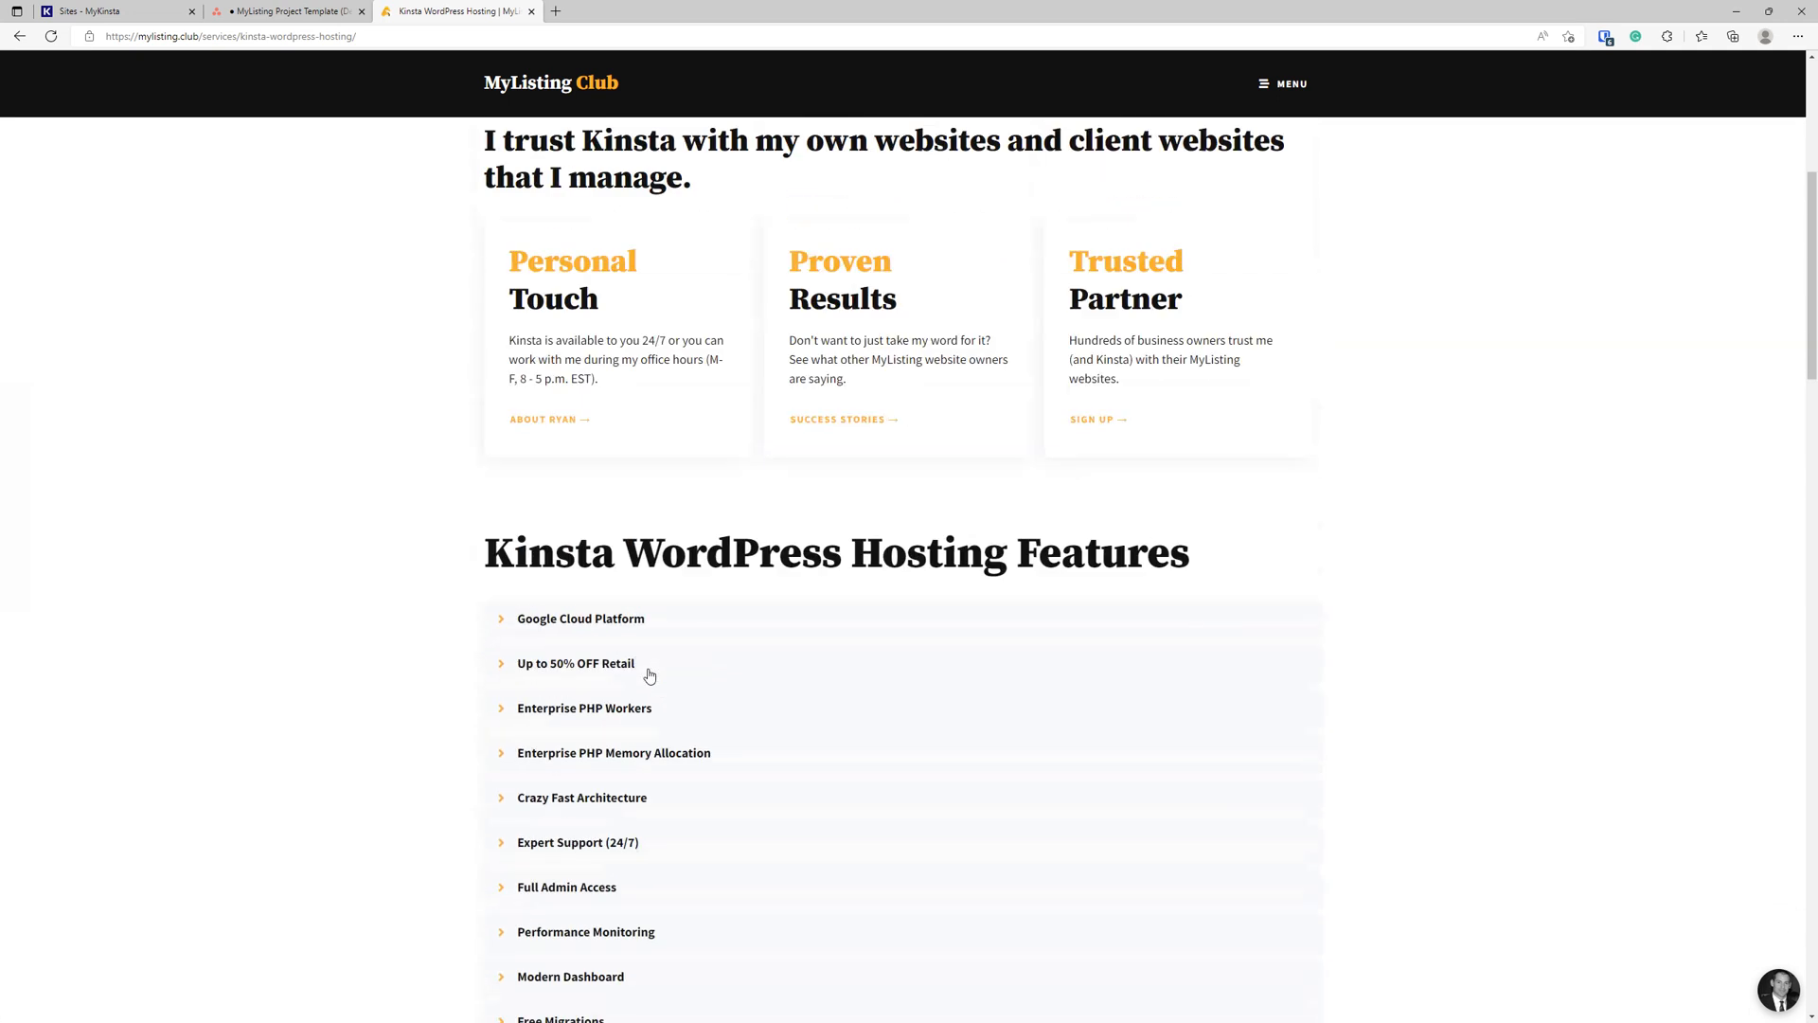
scroll(648, 668, "up", 1)
scroll(626, 597, "down", 3)
scroll(565, 594, "down", 2)
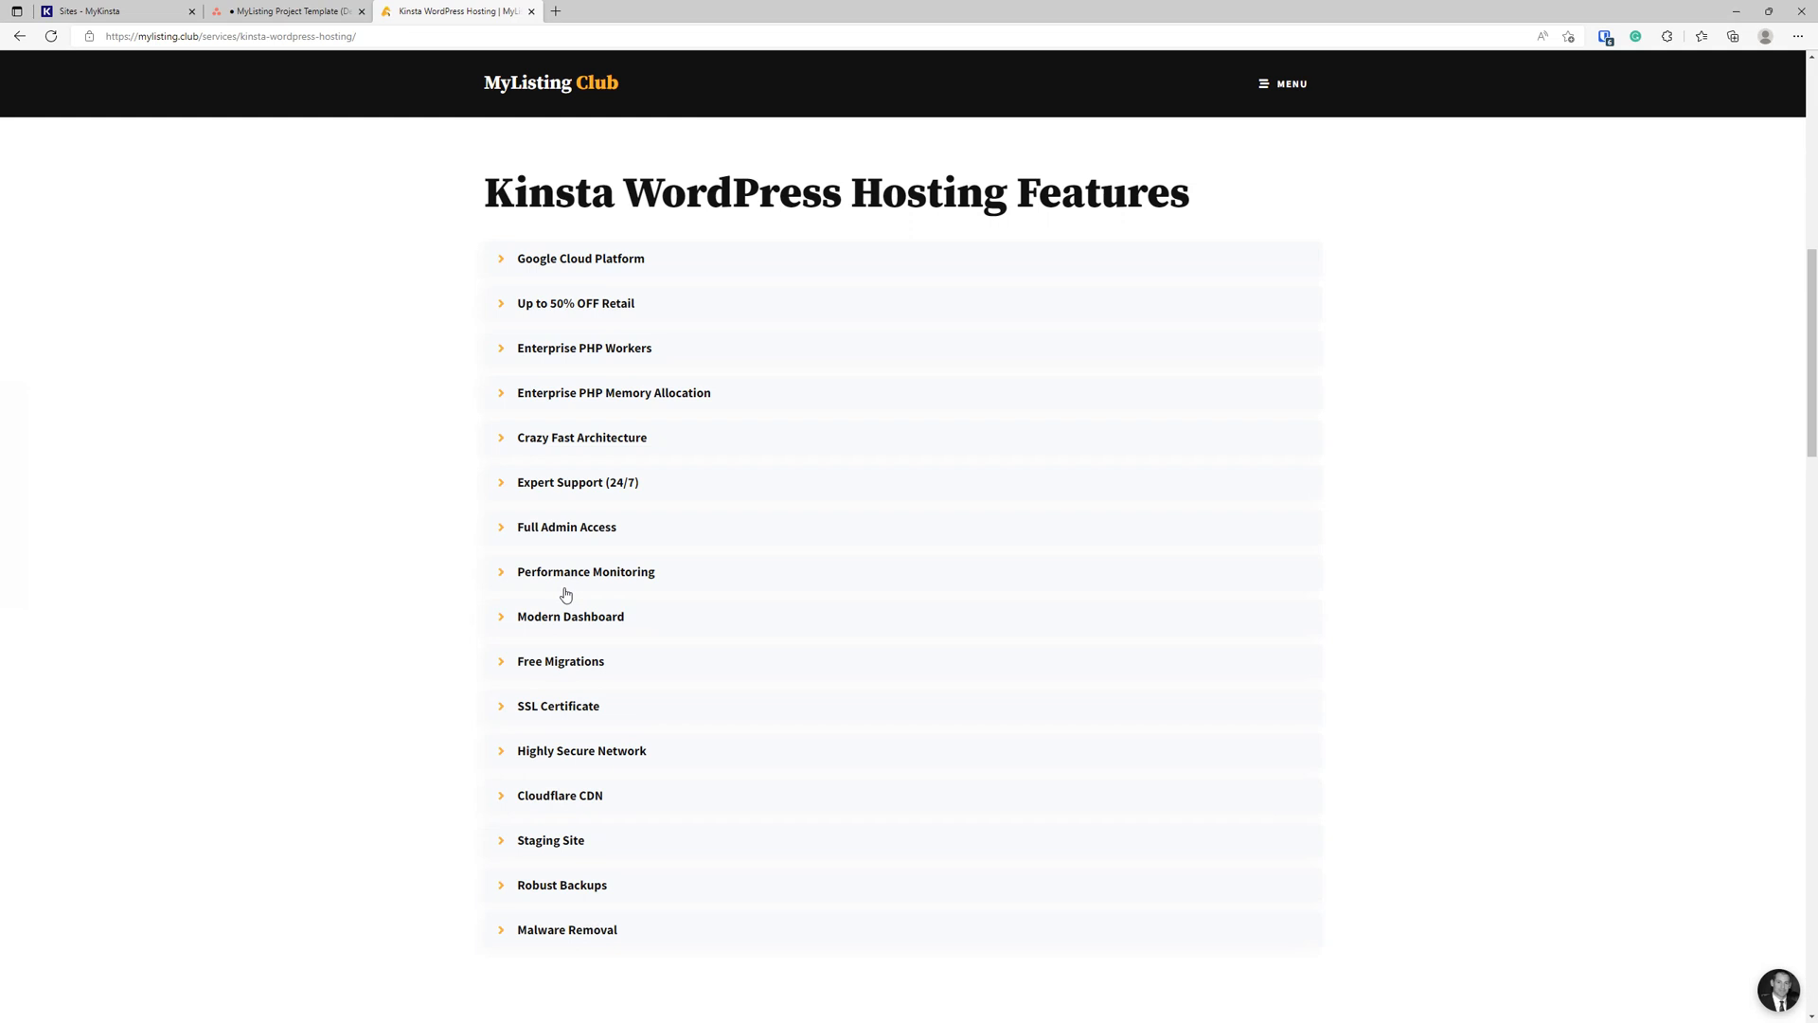
scroll(807, 728, "up", 1)
scroll(808, 727, "up", 1)
scroll(809, 734, "up", 2)
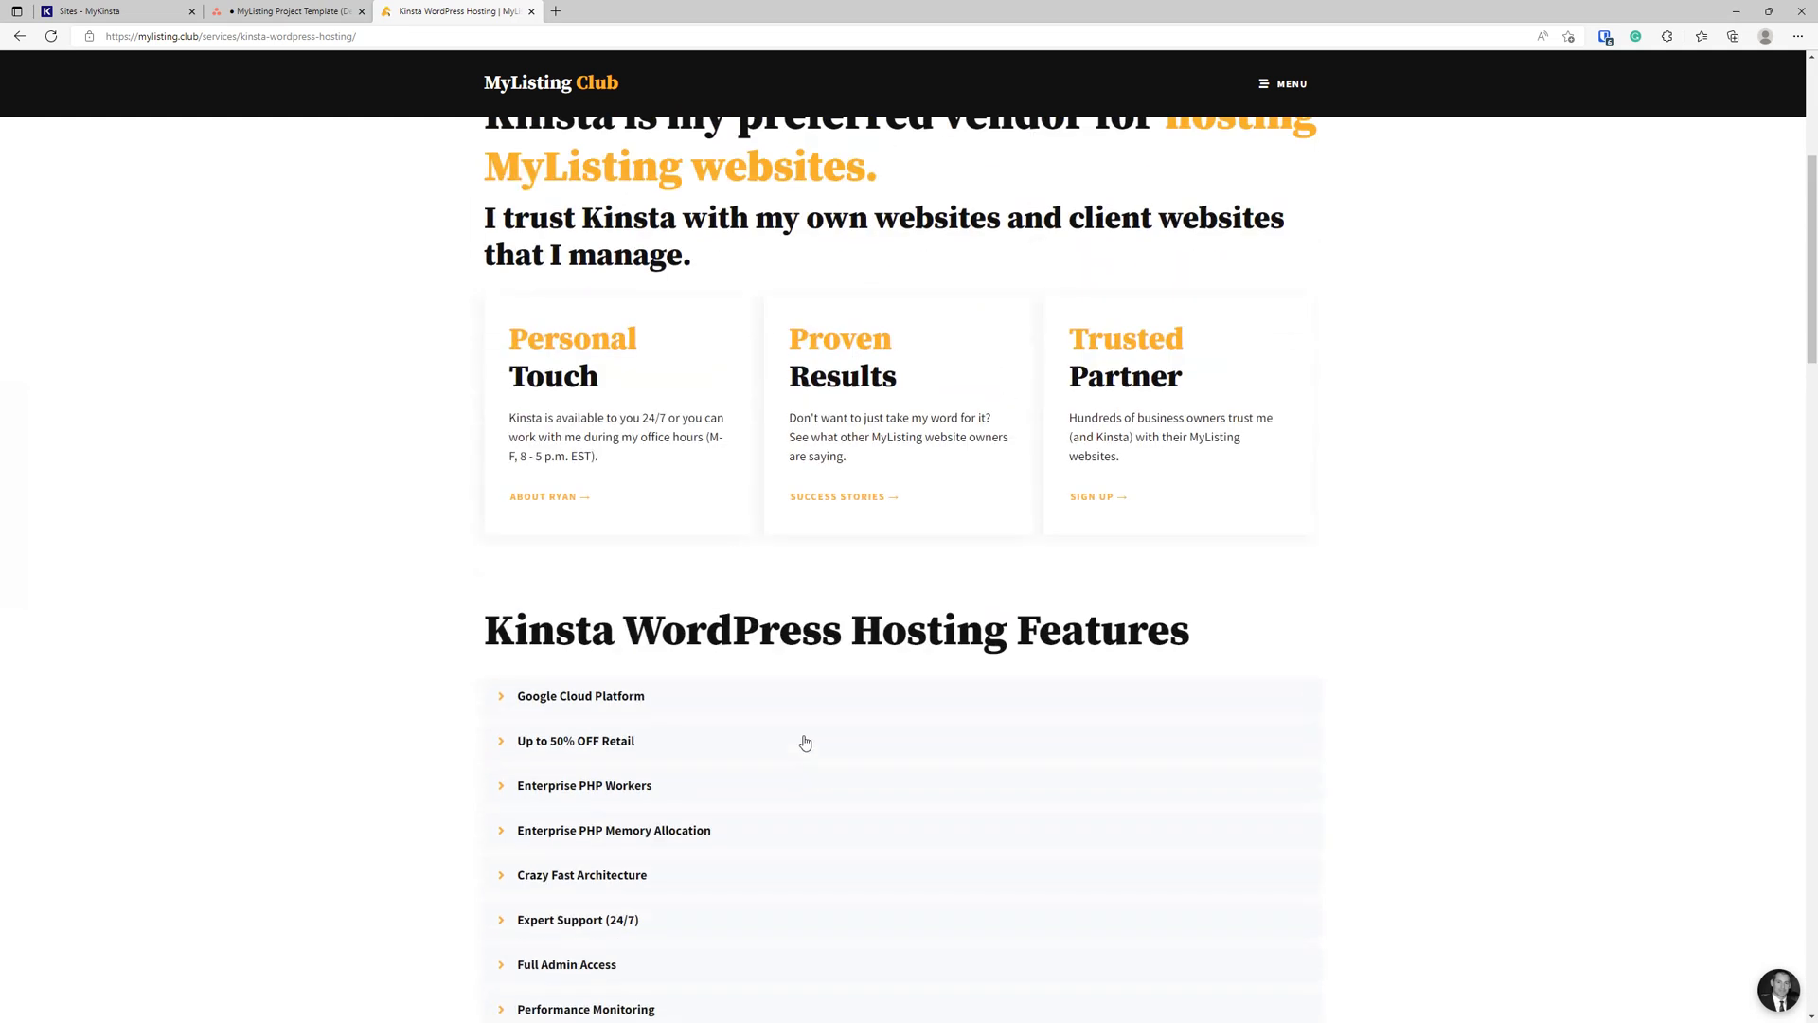
scroll(807, 735, "up", 3)
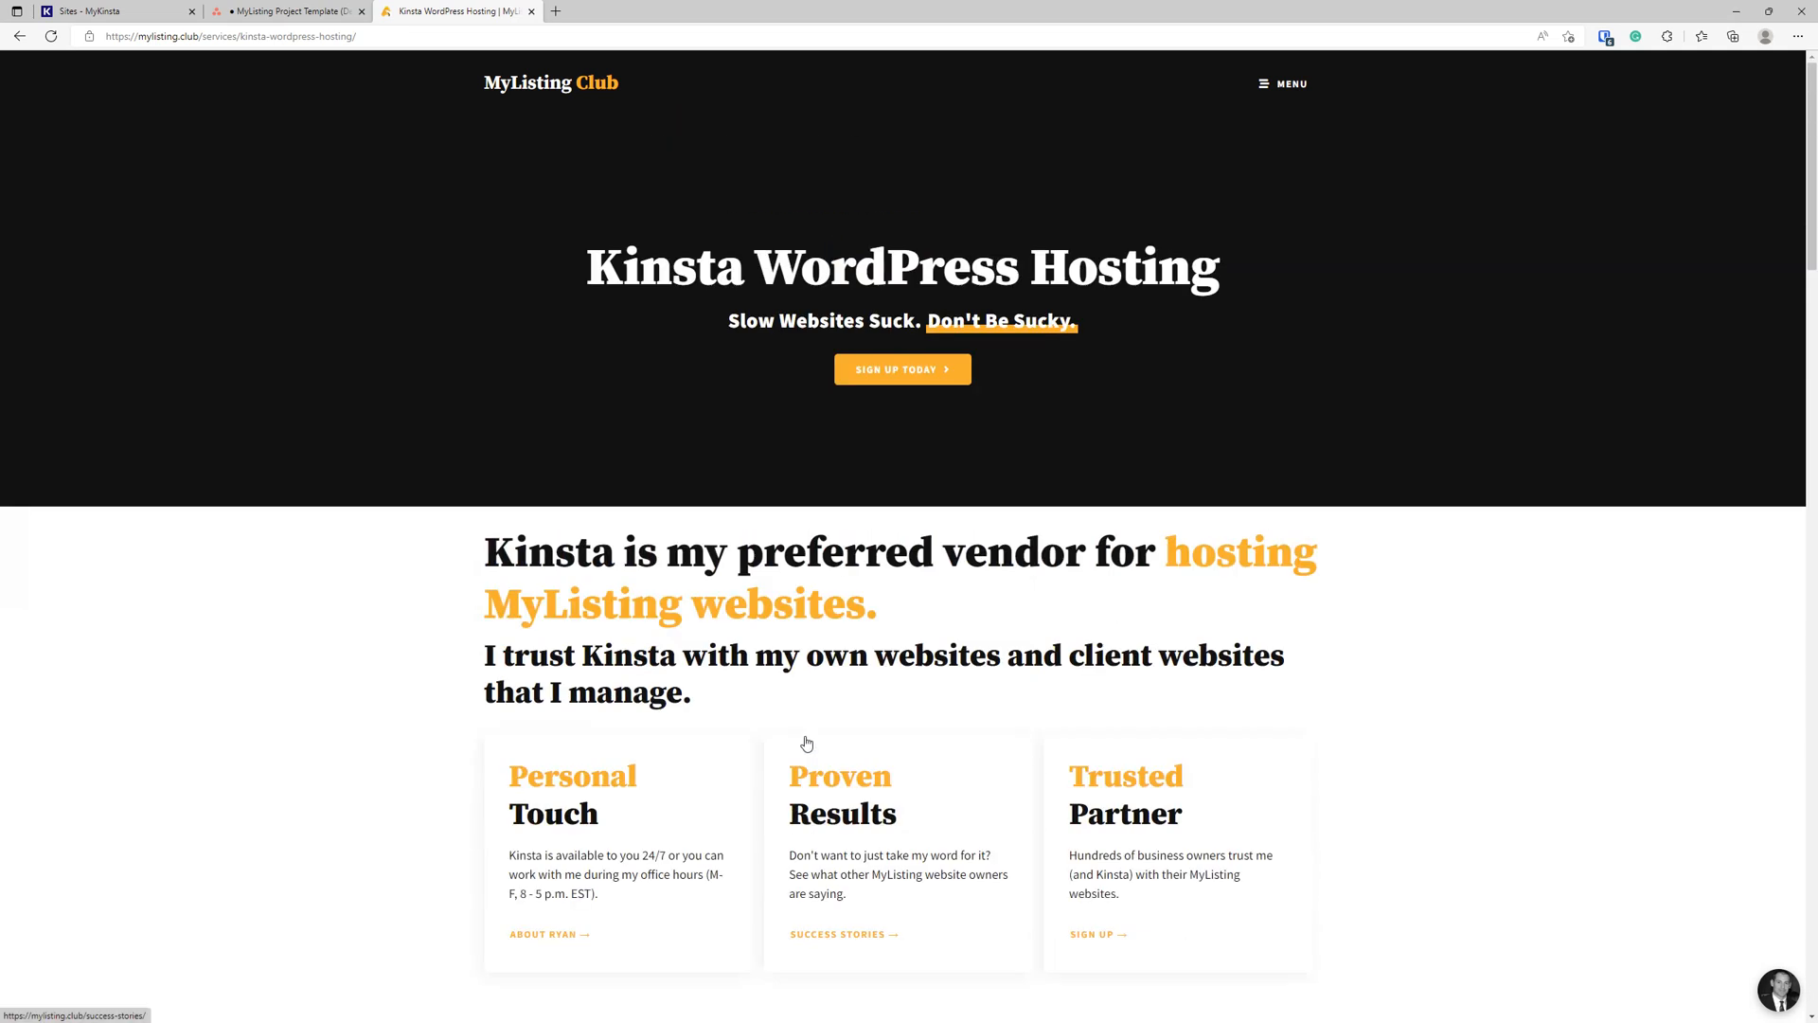